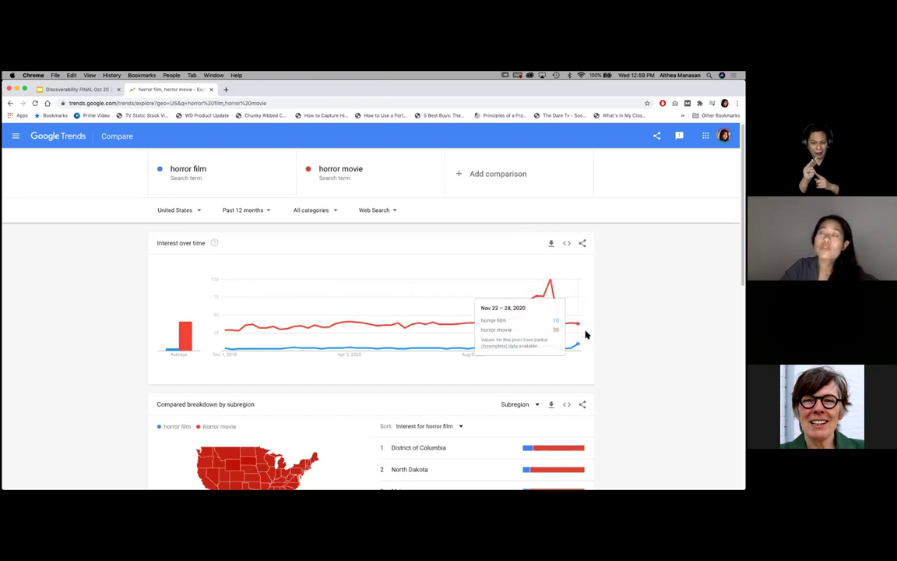
Review the "horror film" versus "horror movie" comparison, including the subregion breakdowns and related queries
scroll(399, 340, "down", 3)
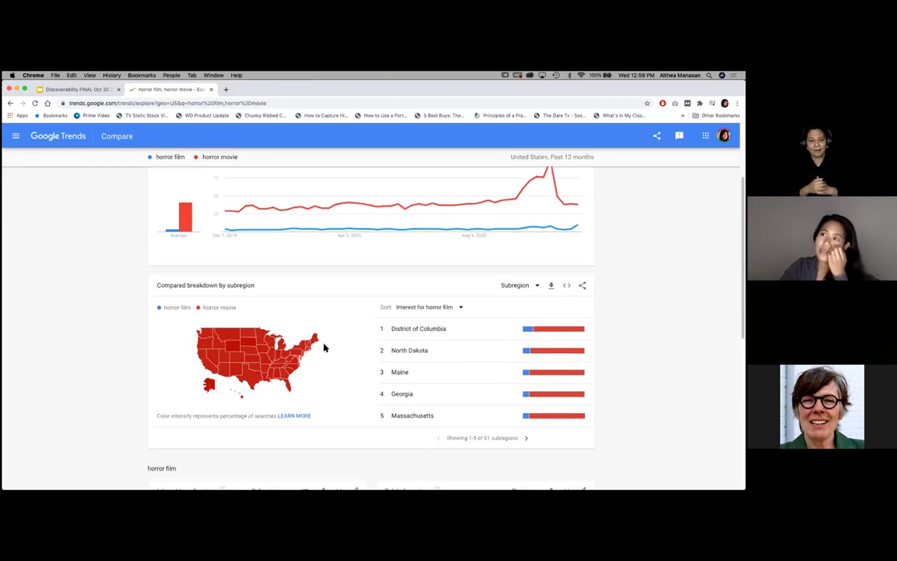
scroll(324, 347, "down", 2)
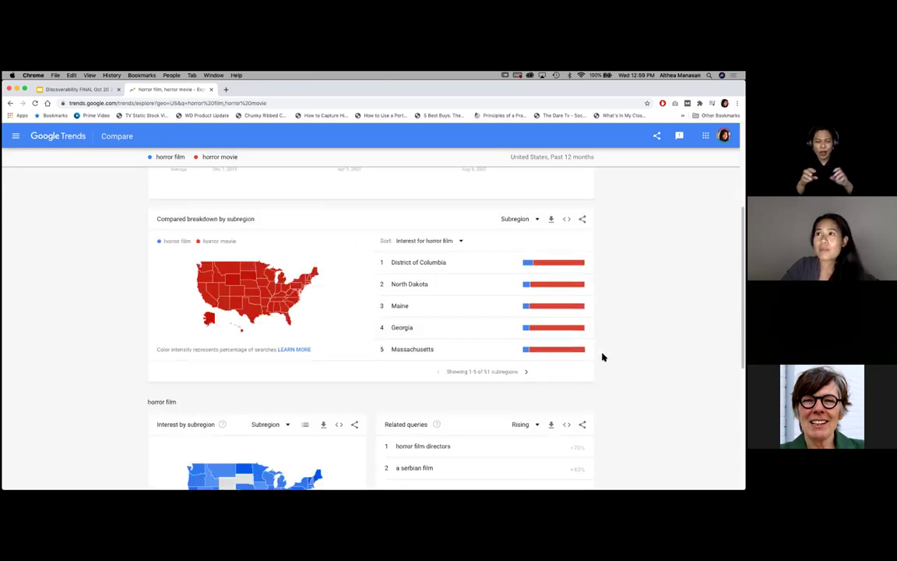
scroll(613, 348, "down", 5)
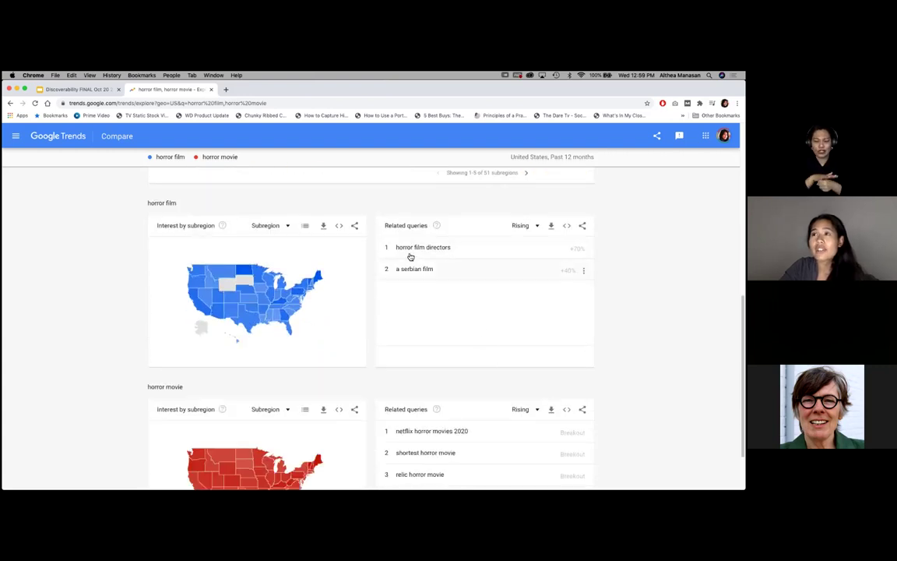
scroll(424, 295, "down", 2)
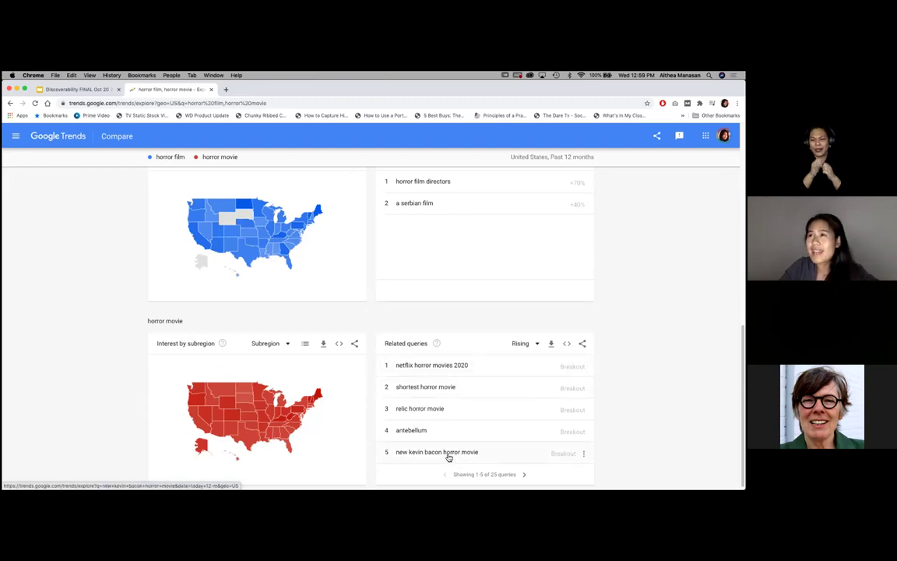
scroll(535, 429, "down", 1)
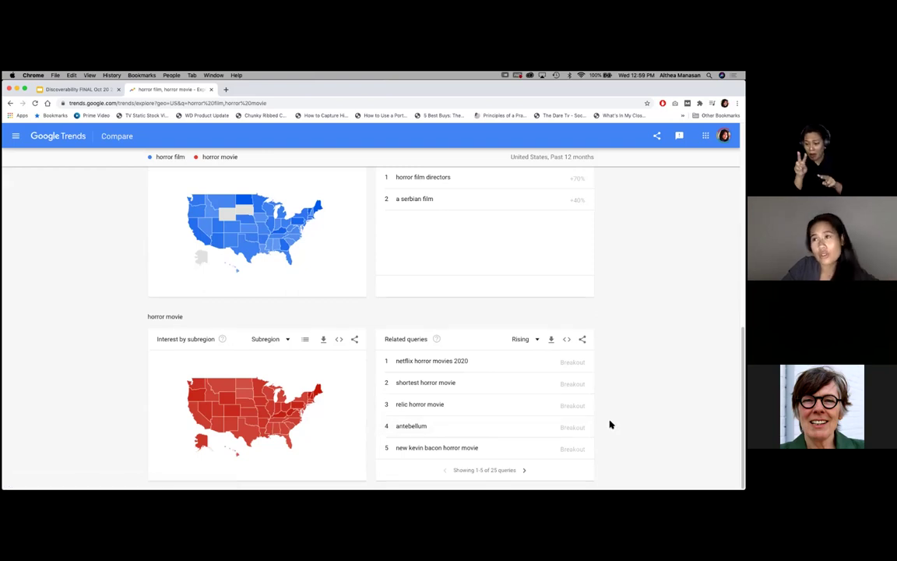
scroll(609, 413, "up", 15)
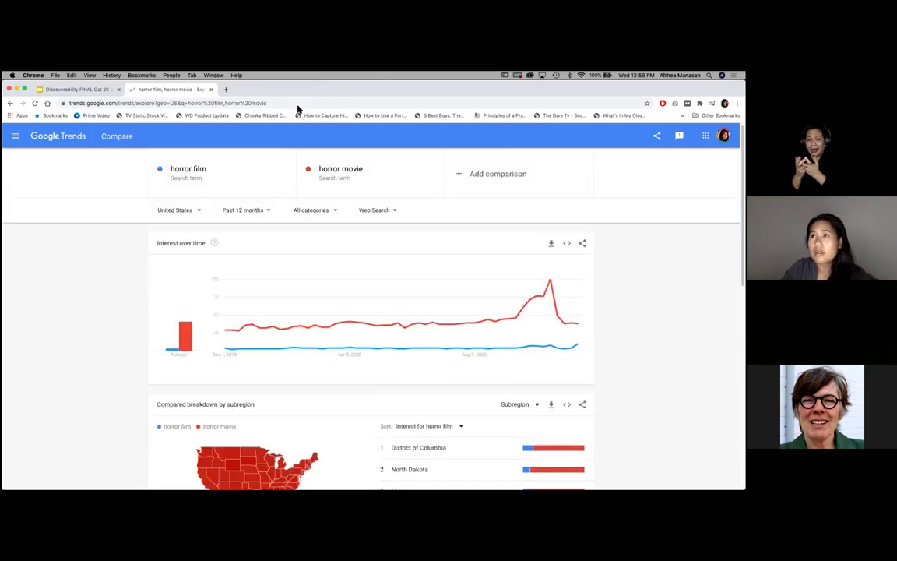
Leave the Trends comparison and open Google Keyword Planner from the slide's link, signing in with the account password
left_click(210, 91)
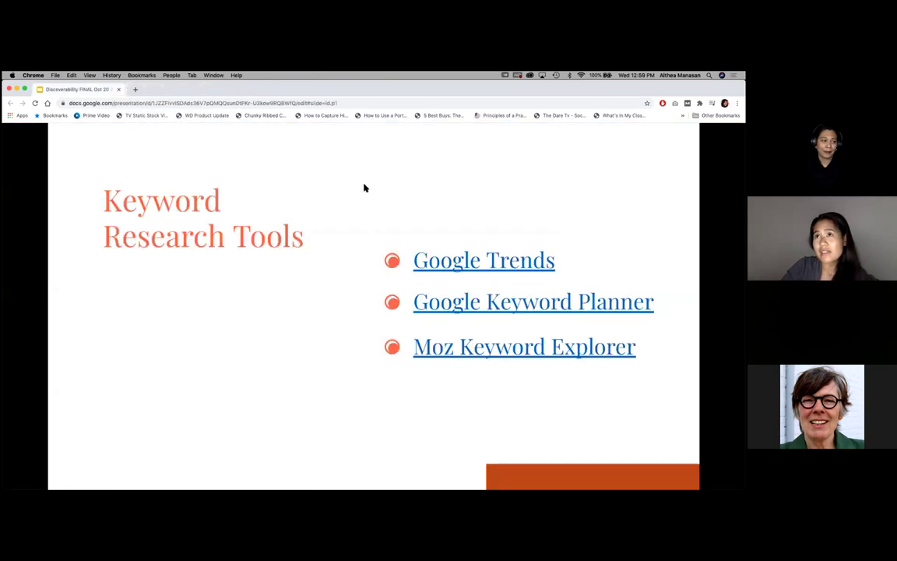
left_click(516, 307)
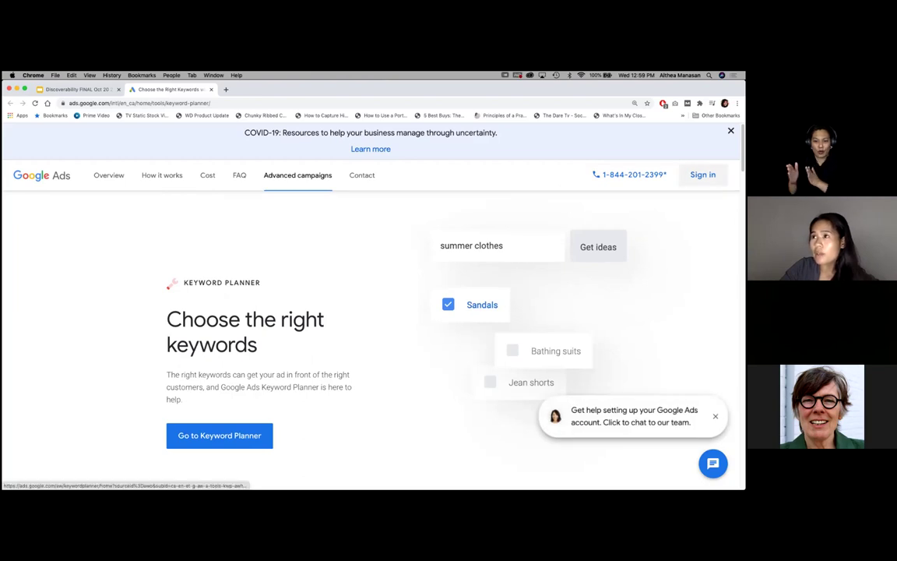
left_click(219, 436)
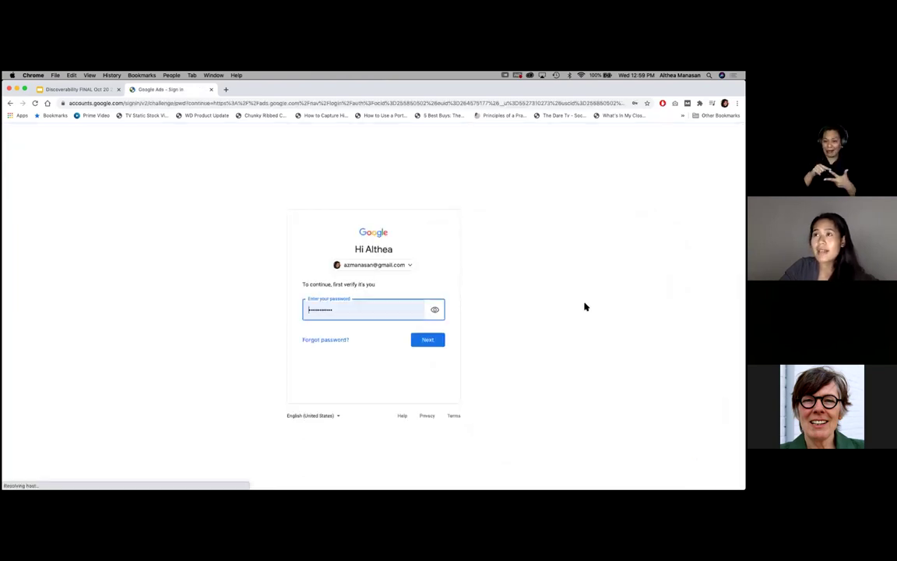
left_click(427, 344)
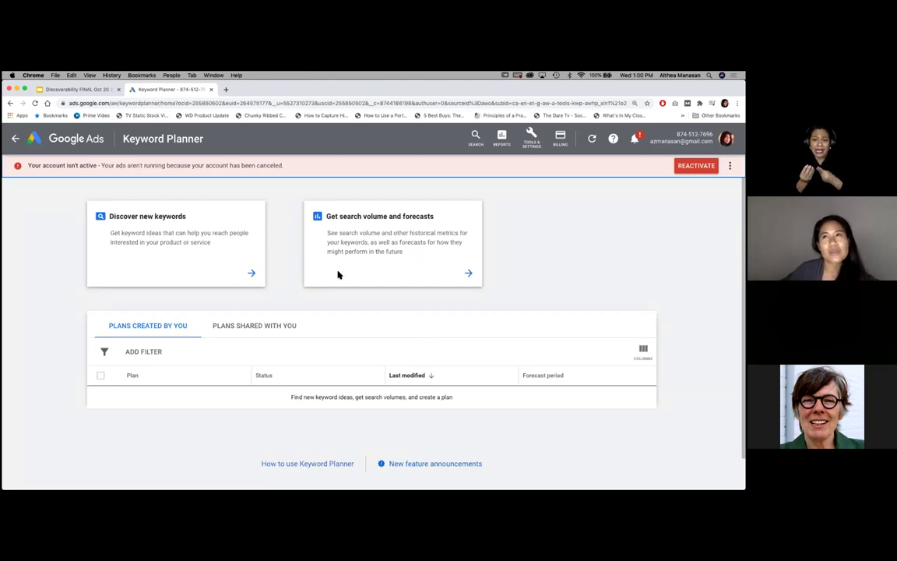
Discover new keywords starting from the phrase "toronto visual artists" and get the results
left_click(252, 275)
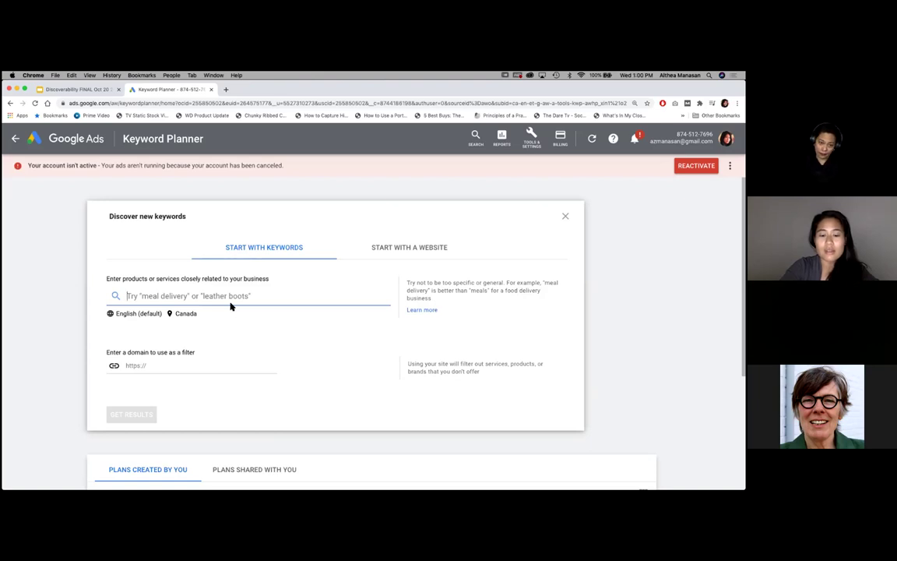
type("h")
key("BackSpace")
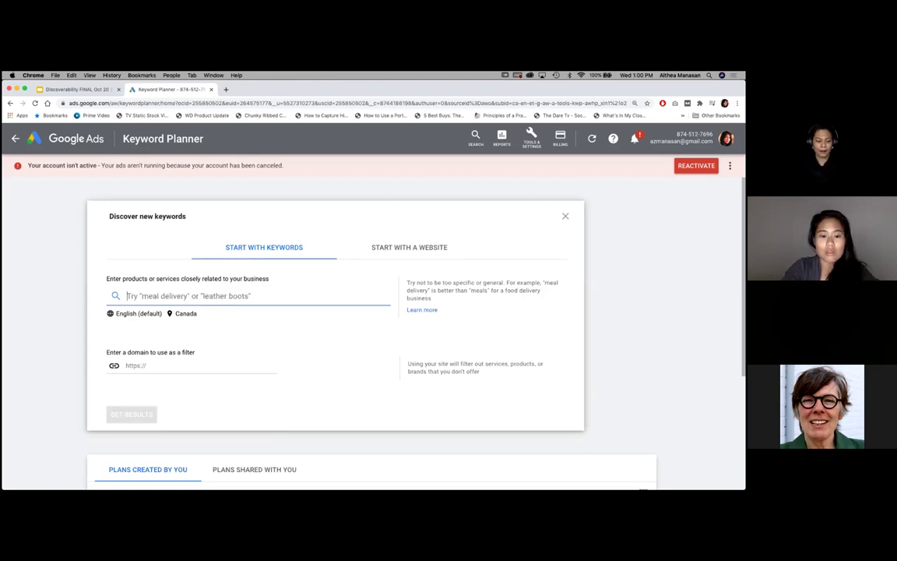
type("toronto visual artist")
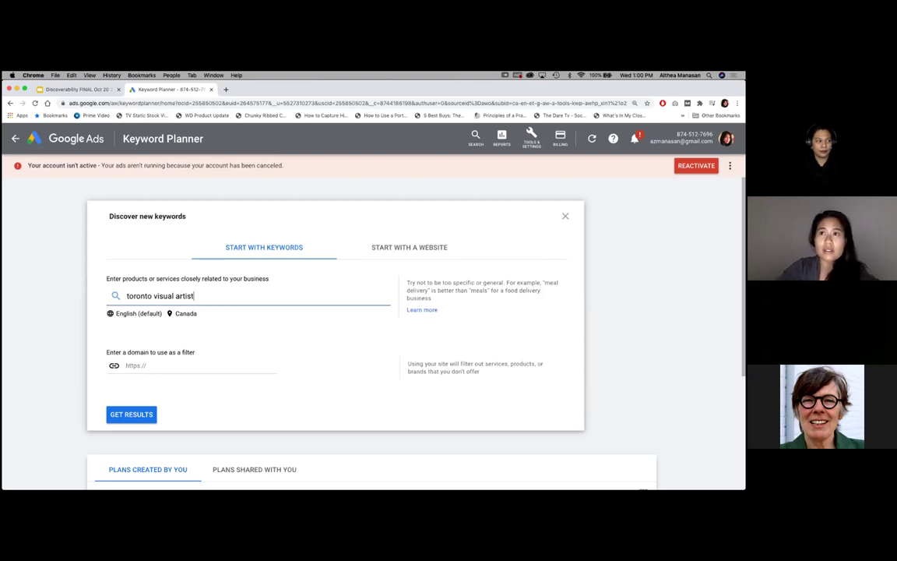
type("s")
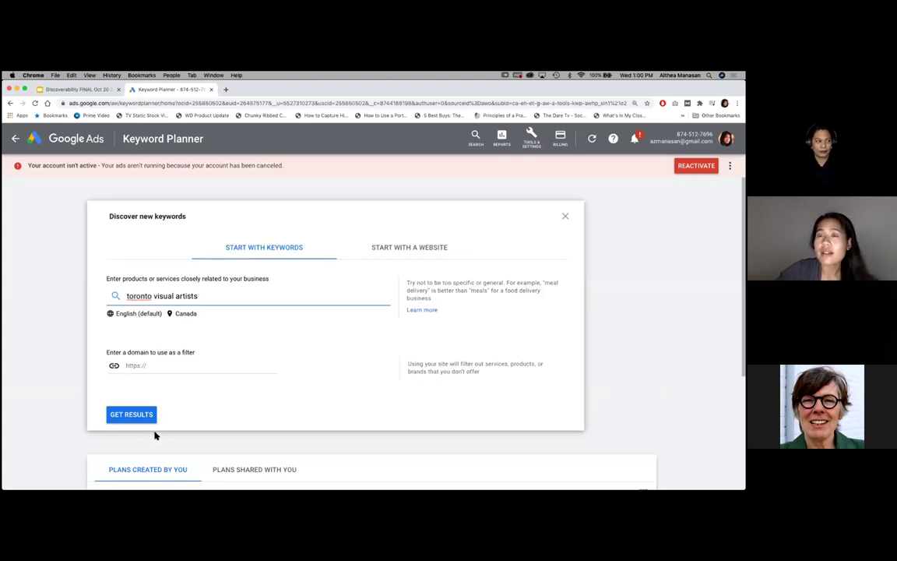
left_click(131, 413)
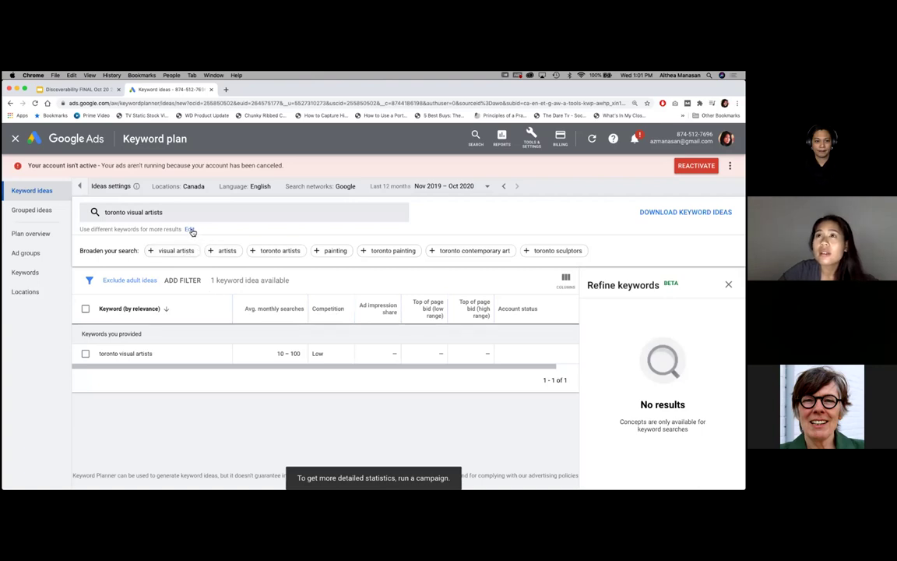
Reopen the keyword search for editing with the previous search phrase cleared
left_click(117, 212)
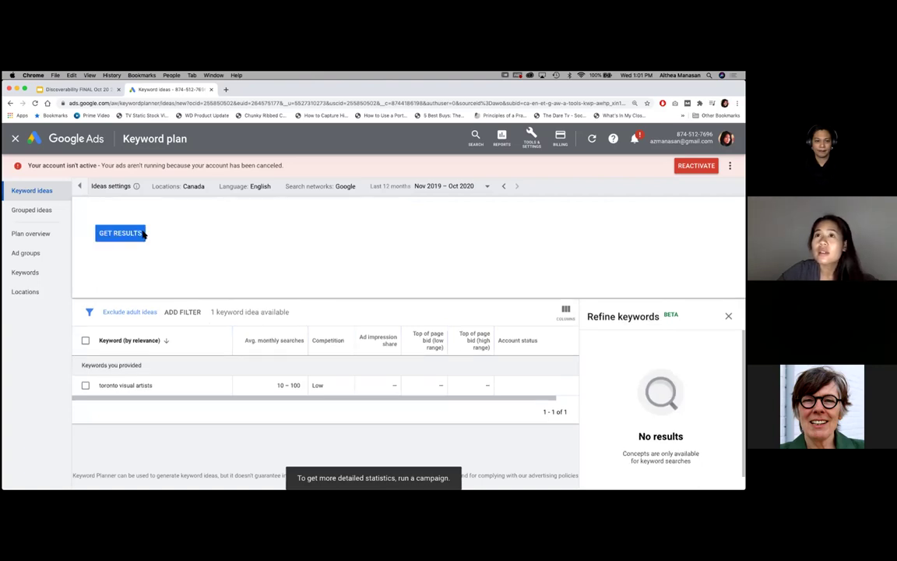
left_click(186, 261)
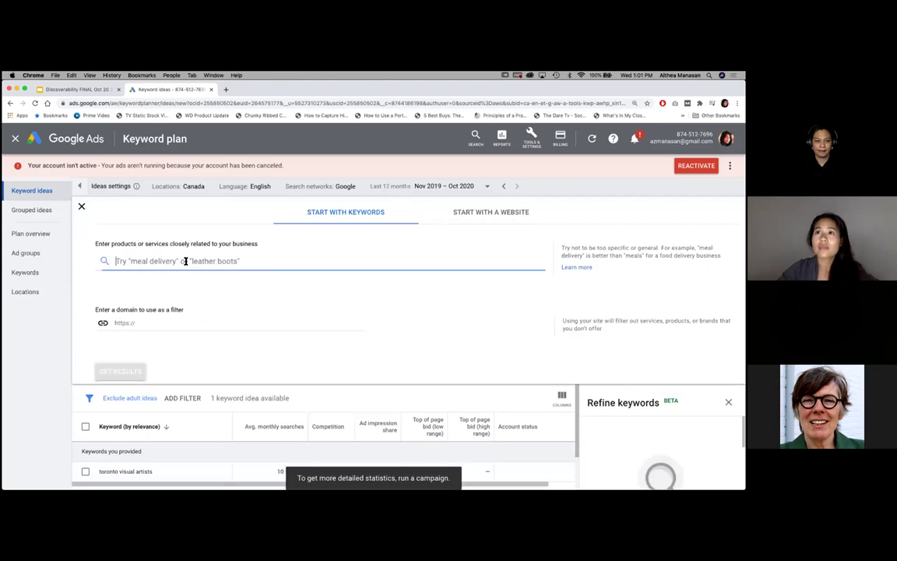
type("visua")
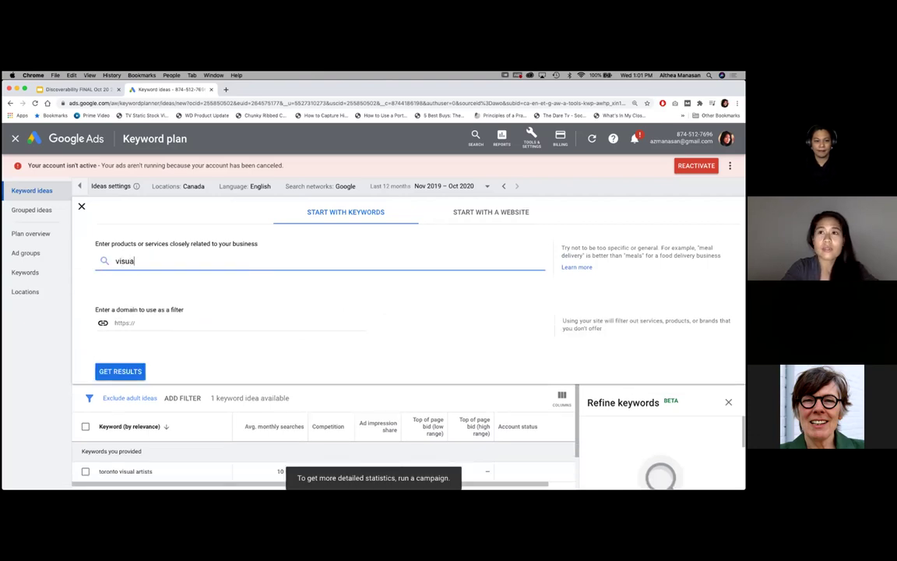
type("l a")
key("BackSpace")
key("BackSpace")
key("BackSpace")
key("BackSpace")
key("BackSpace")
key("BackSpace")
key("BackSpace")
key("BackSpace")
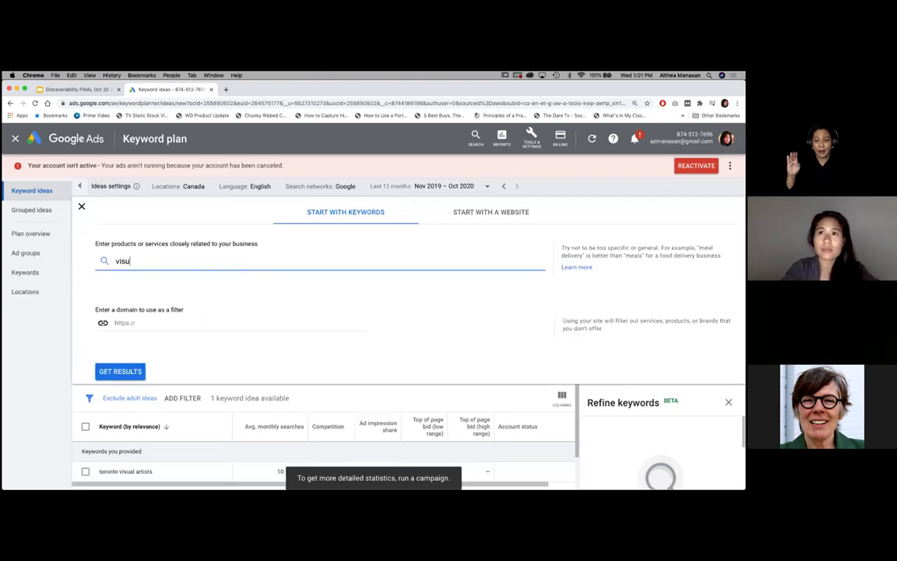
Enter "contemporary classical music" as the keyword and get its keyword ideas
type("con")
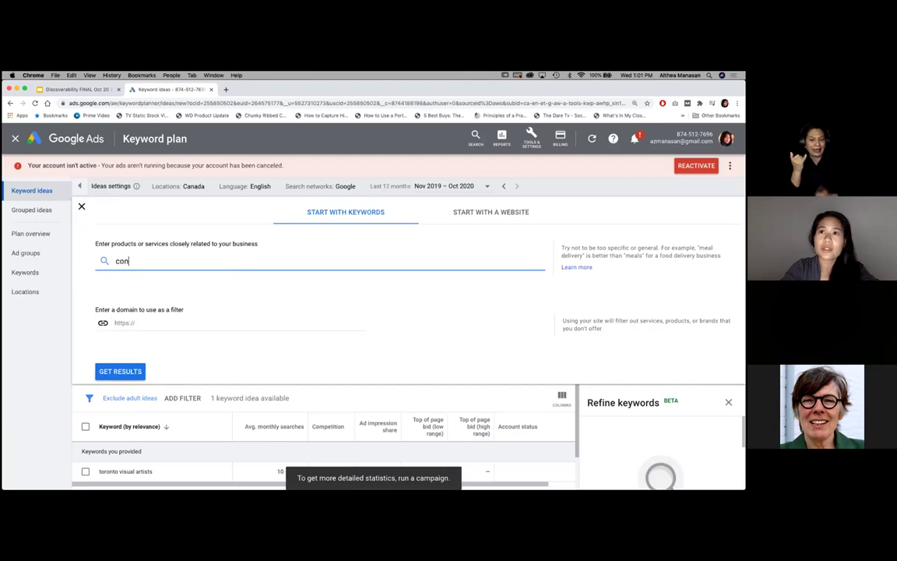
type("temporary")
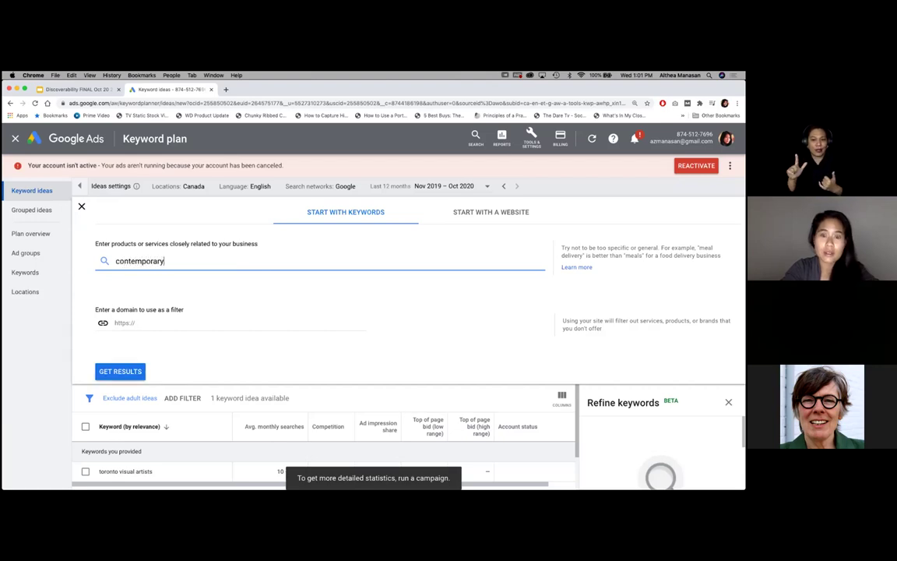
type(" classical m")
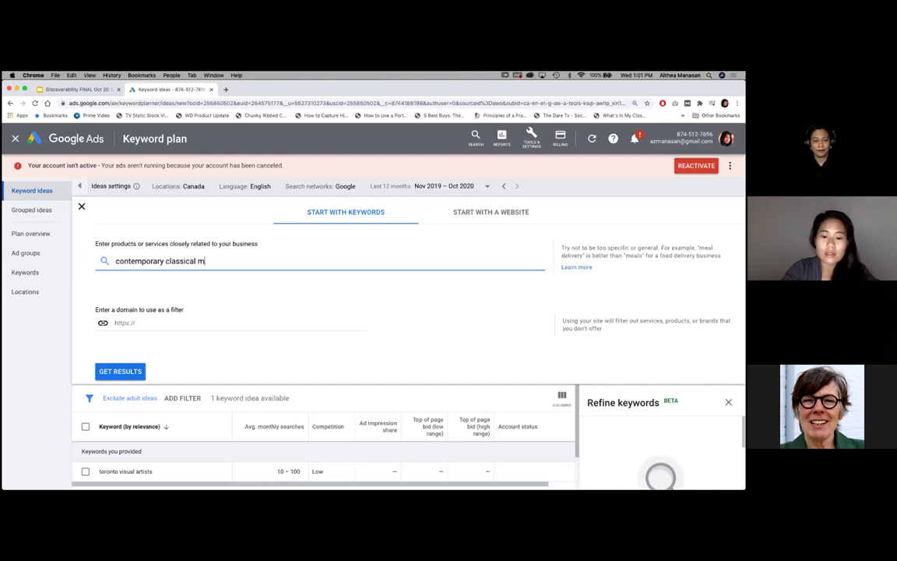
type("usic")
key("Return")
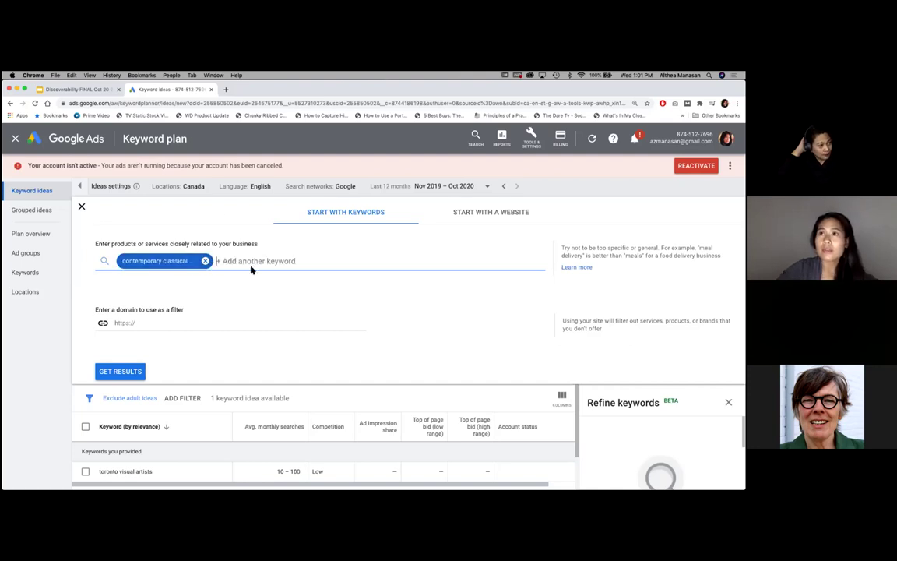
left_click(125, 371)
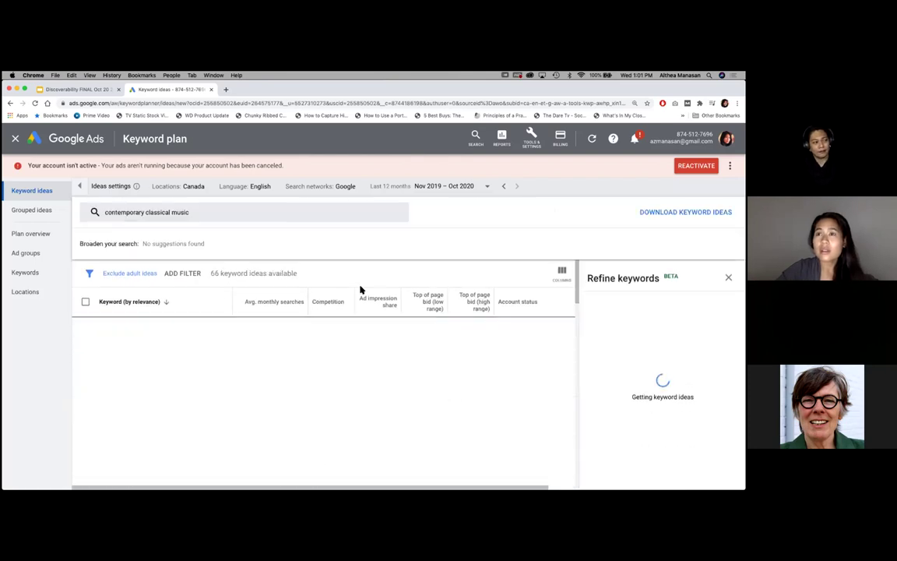
Add "classical music" as a second keyword alongside "contemporary classical music" and get the combined results
left_click(219, 218)
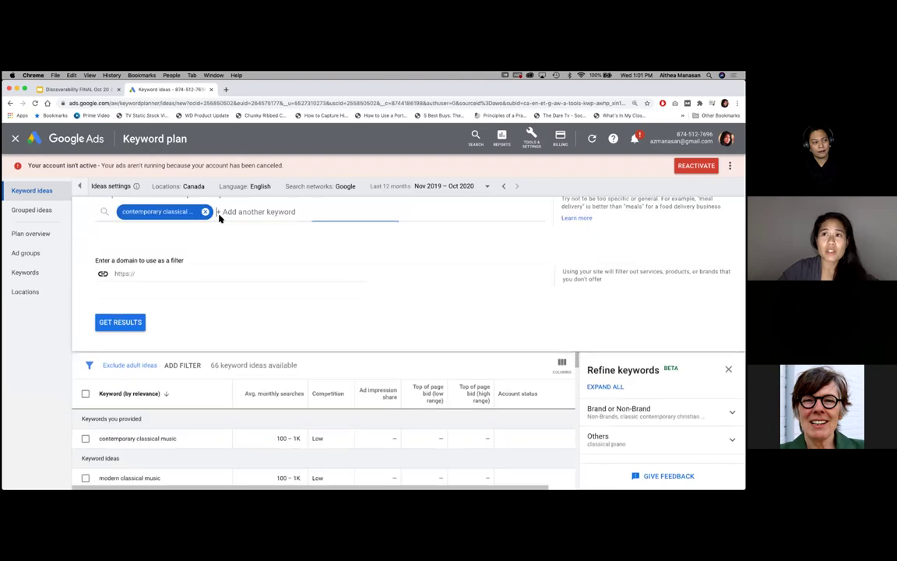
type("class")
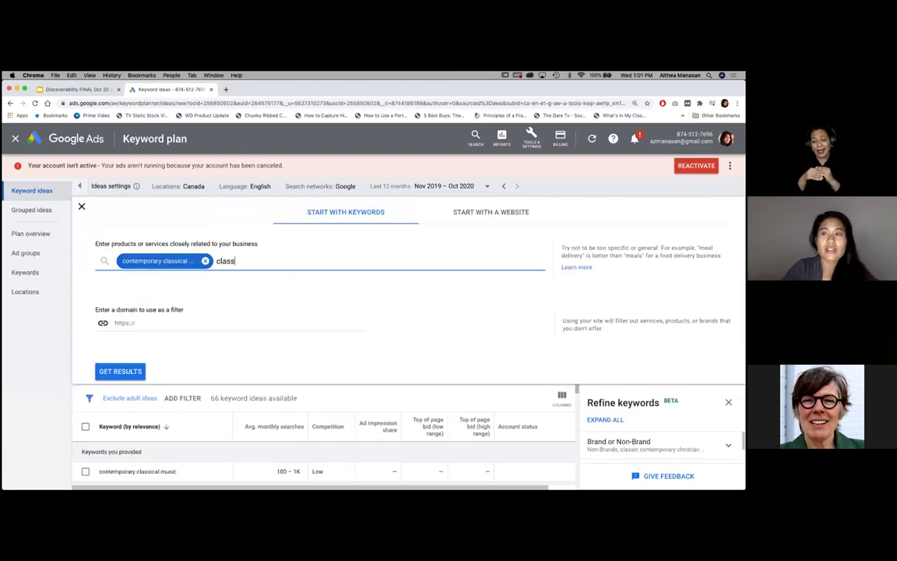
type("ical music")
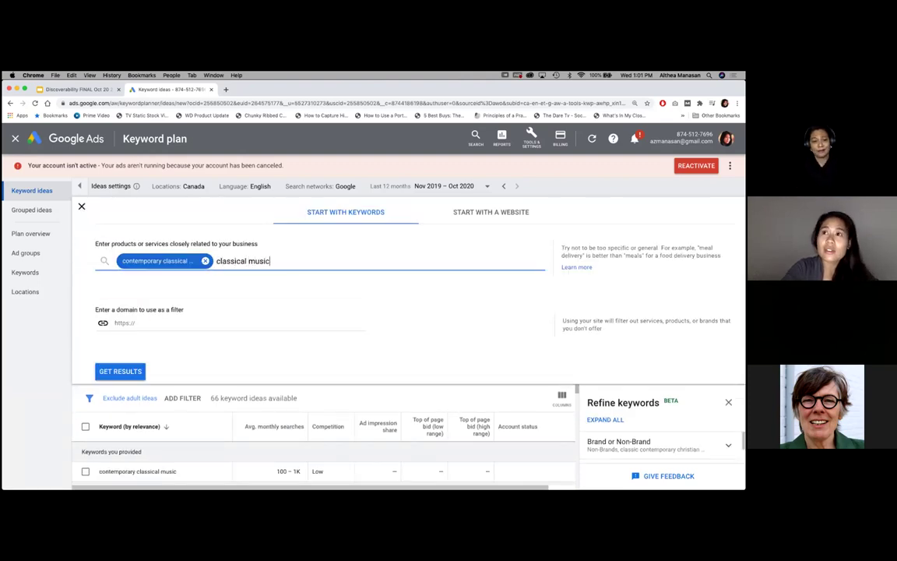
key("Return")
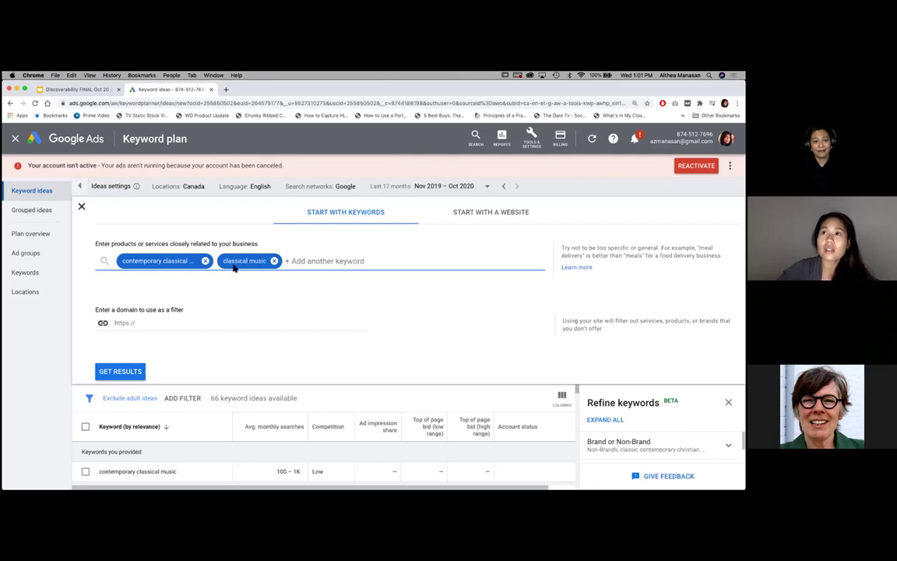
left_click(119, 371)
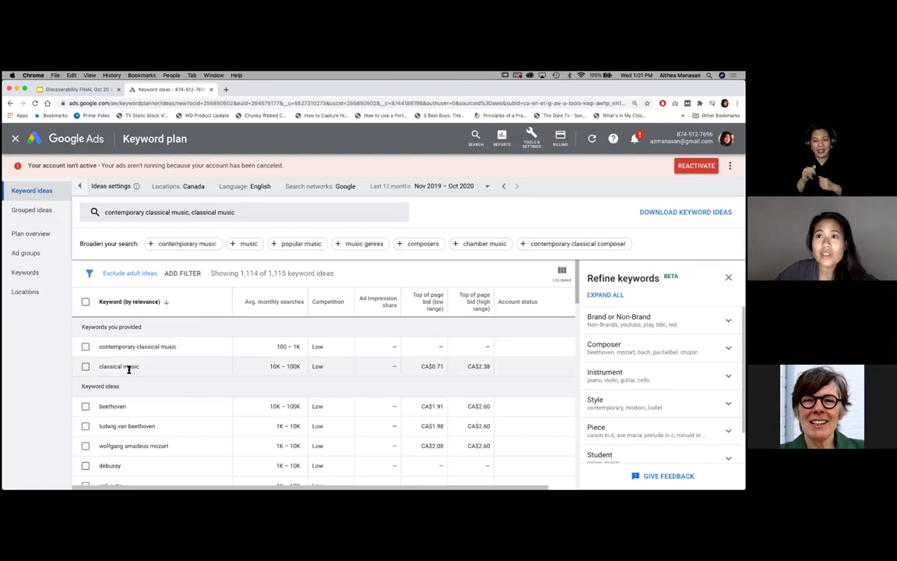
Sort the keyword ideas by average monthly searches, look through them, and return the list to relevance order
left_click(285, 307)
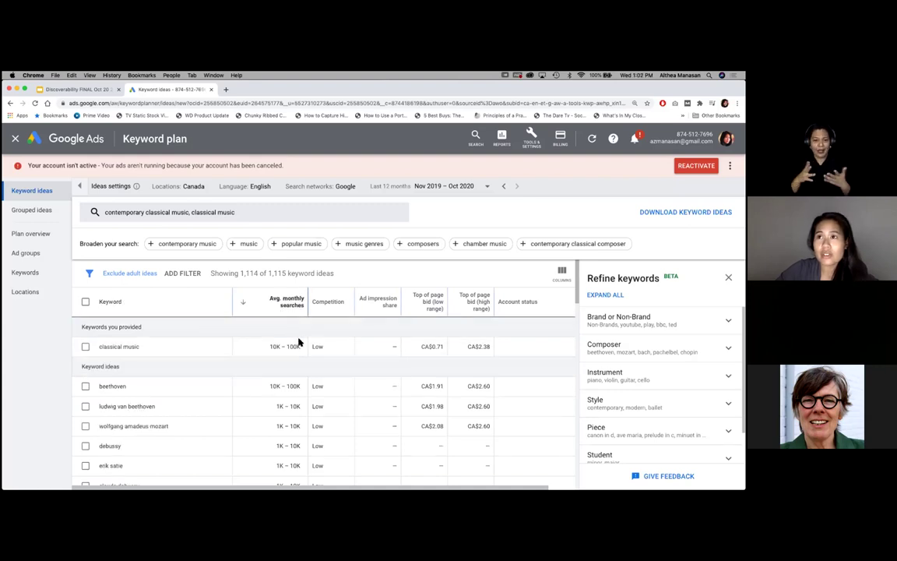
scroll(303, 386, "down", 5)
scroll(293, 393, "up", 5)
left_click(129, 303)
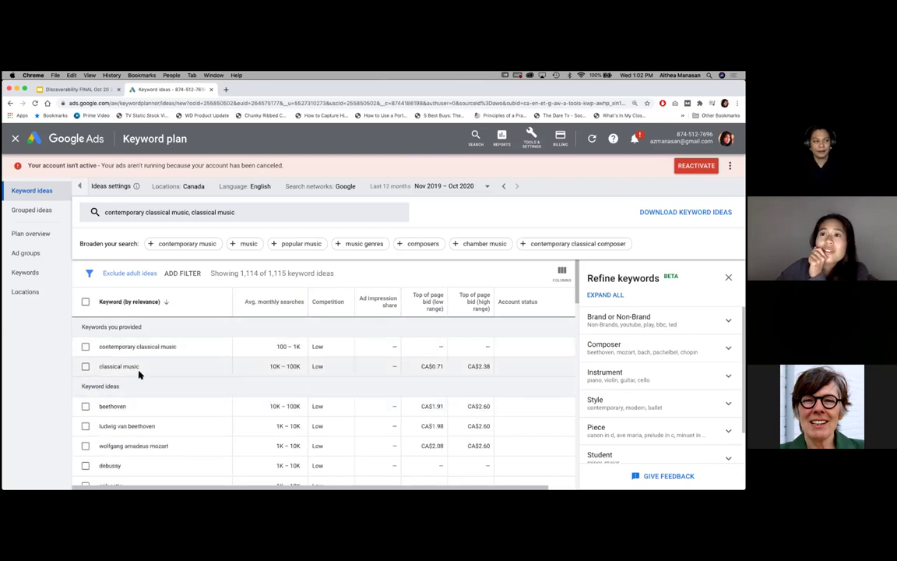
Compare the average monthly searches of the two provided keywords and examine the related keyword ideas
left_click_drag(268, 370, 306, 367)
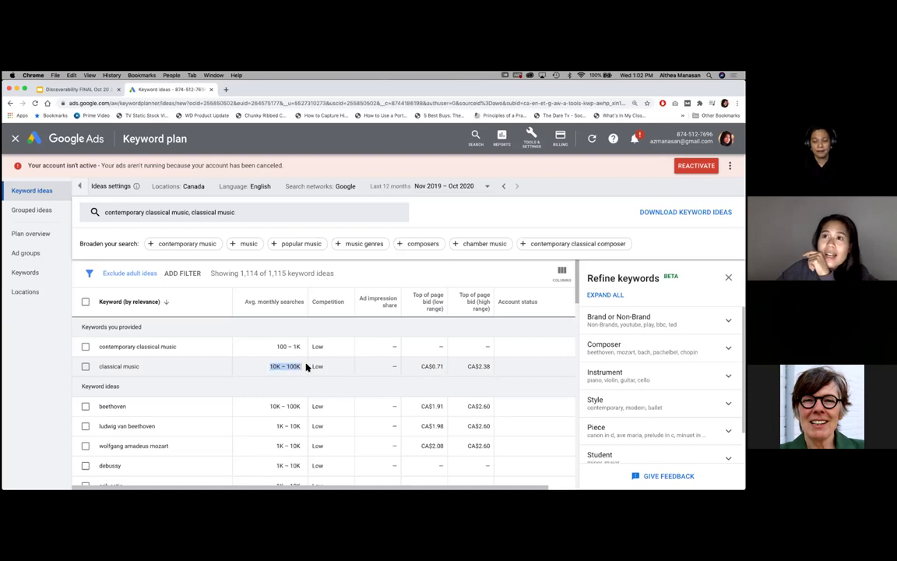
left_click(267, 381)
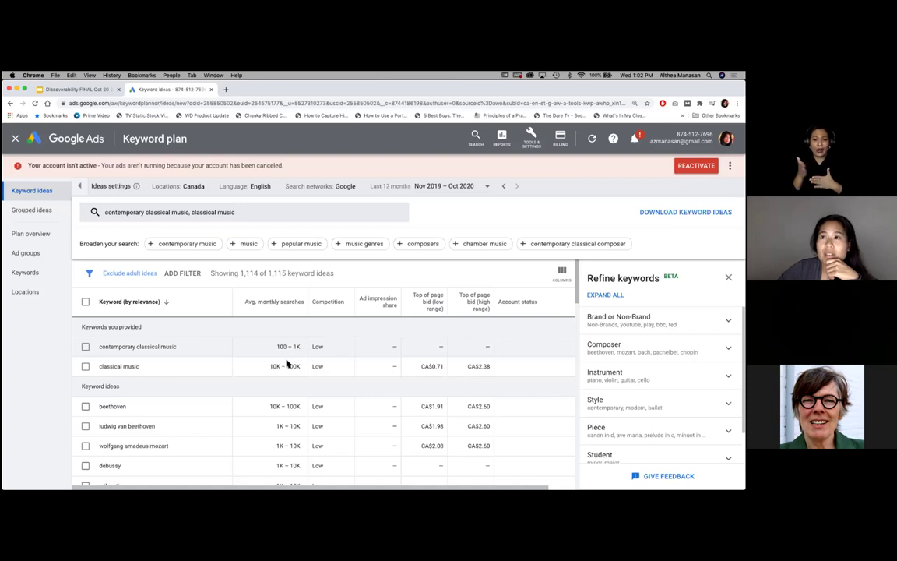
scroll(190, 395, "down", 2)
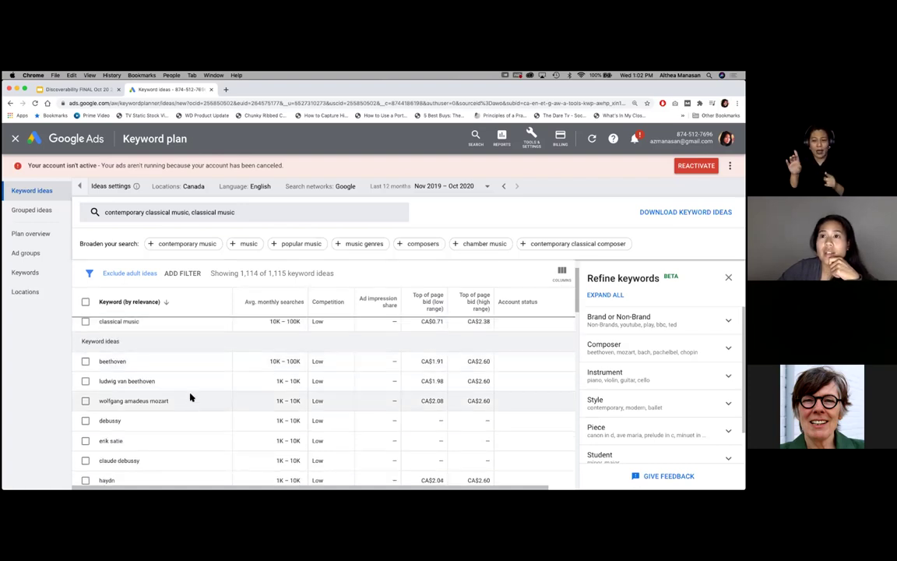
scroll(174, 385, "up", 2)
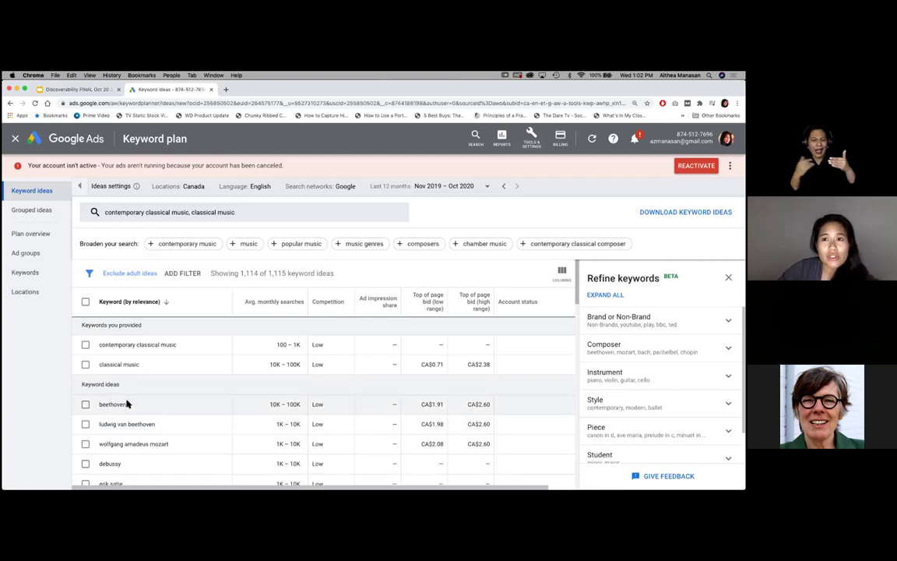
Look through the related keyword ideas and sort them by average monthly searches, highest first
scroll(133, 411, "down", 1)
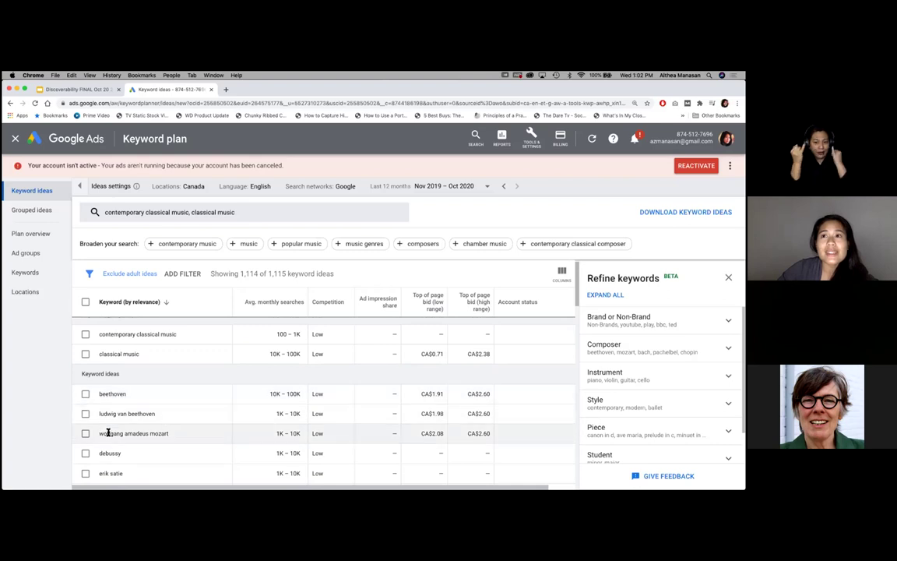
scroll(125, 431, "down", 3)
scroll(136, 426, "down", 2)
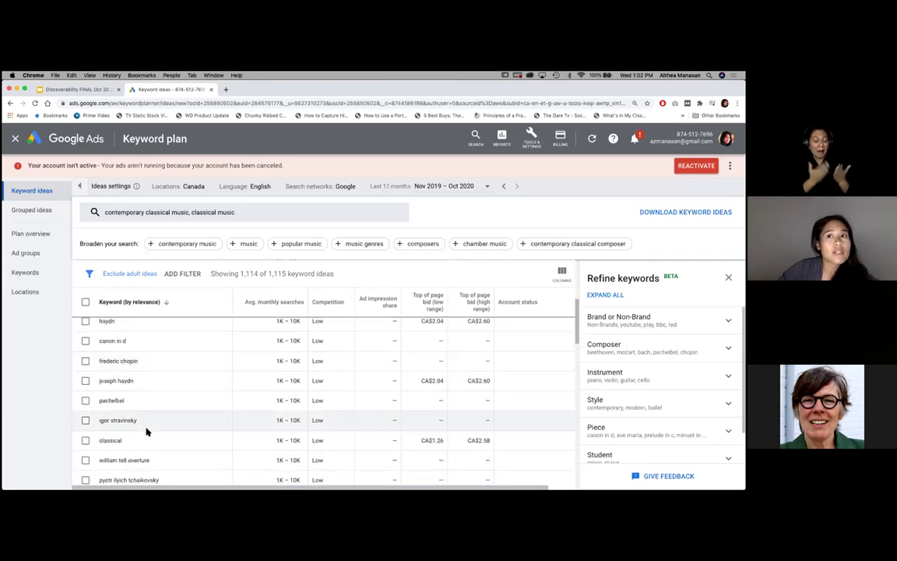
scroll(146, 429, "down", 5)
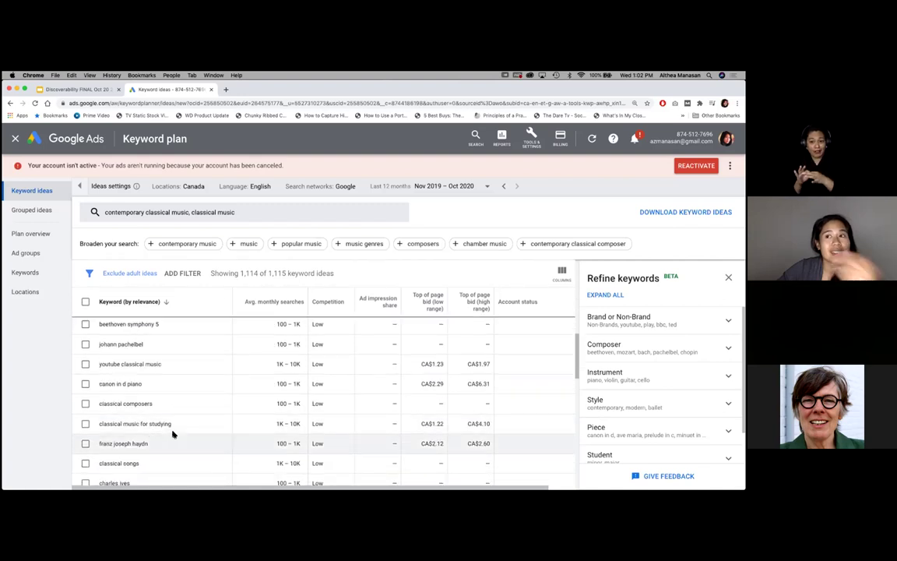
scroll(171, 432, "down", 5)
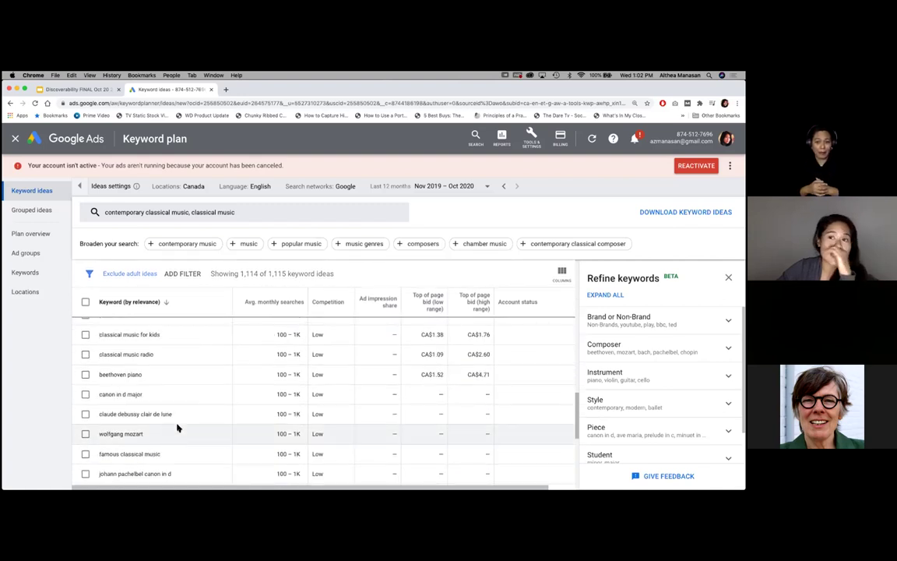
left_click(262, 305)
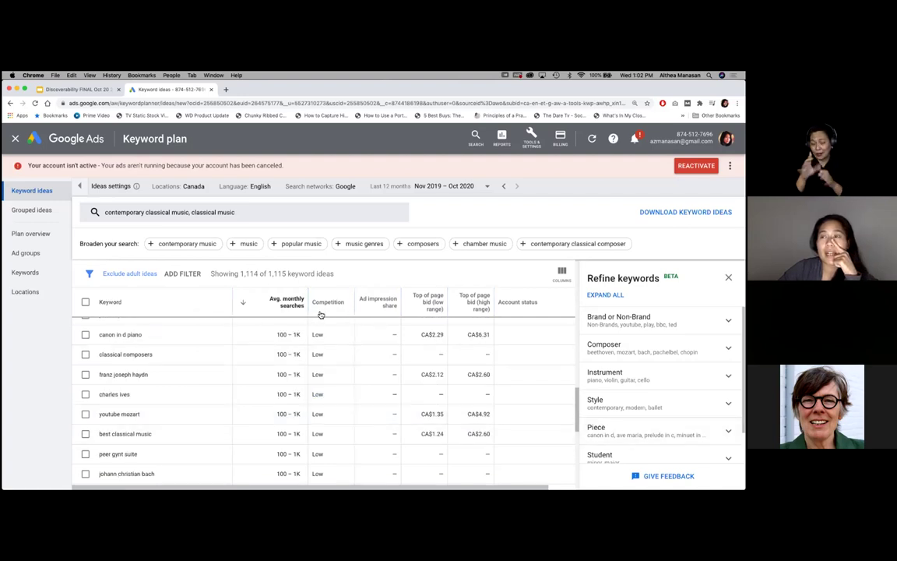
left_click(288, 305)
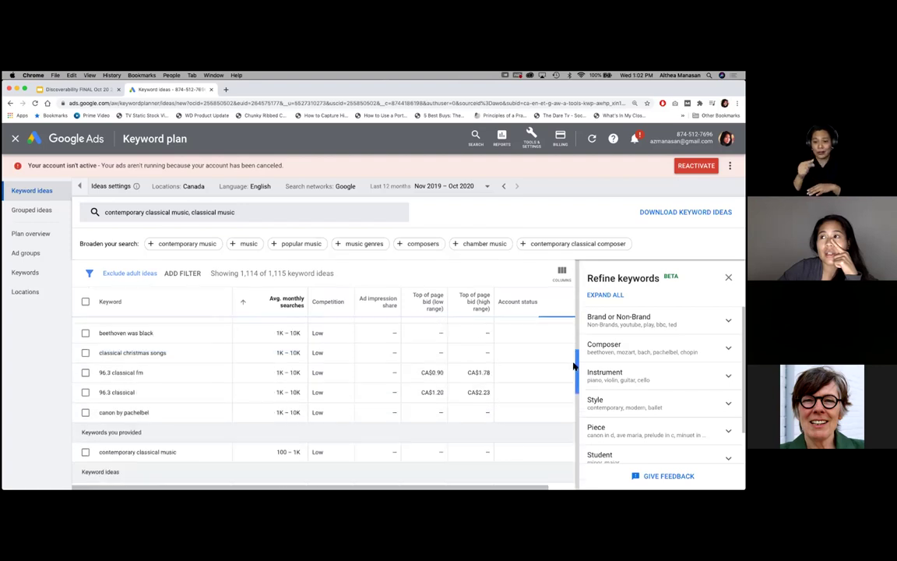
left_click(274, 310)
scroll(294, 420, "down", 5)
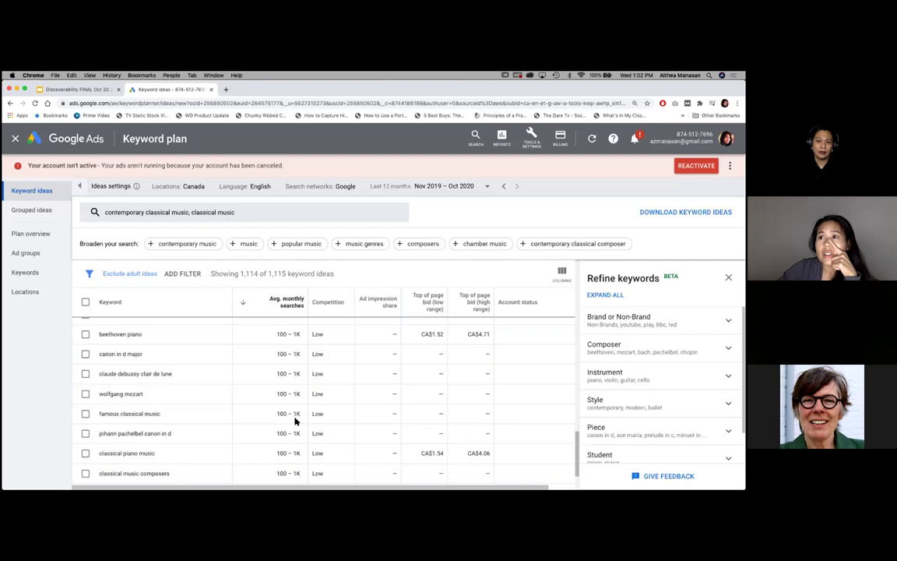
scroll(281, 387, "up", 10)
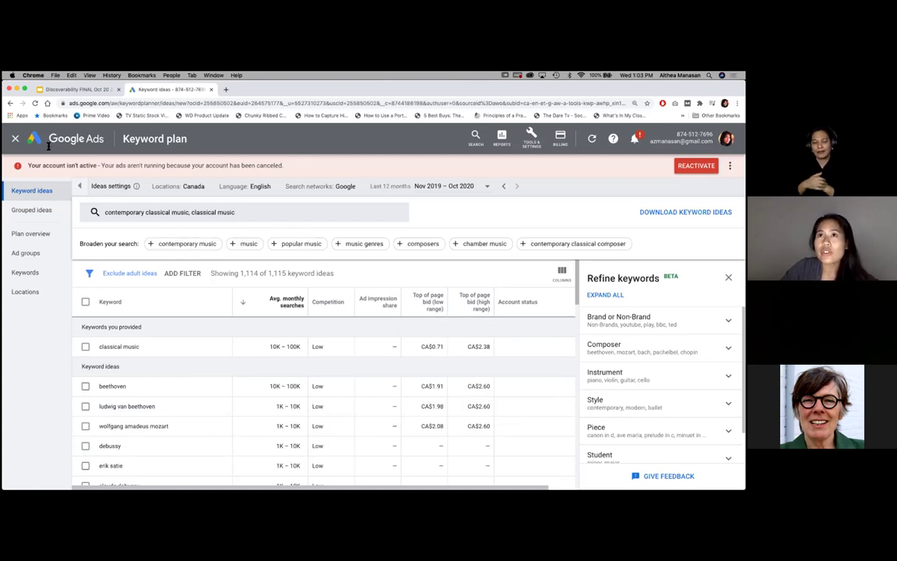
Return to the Keyword Planner start page and begin discovering new keywords
left_click(533, 142)
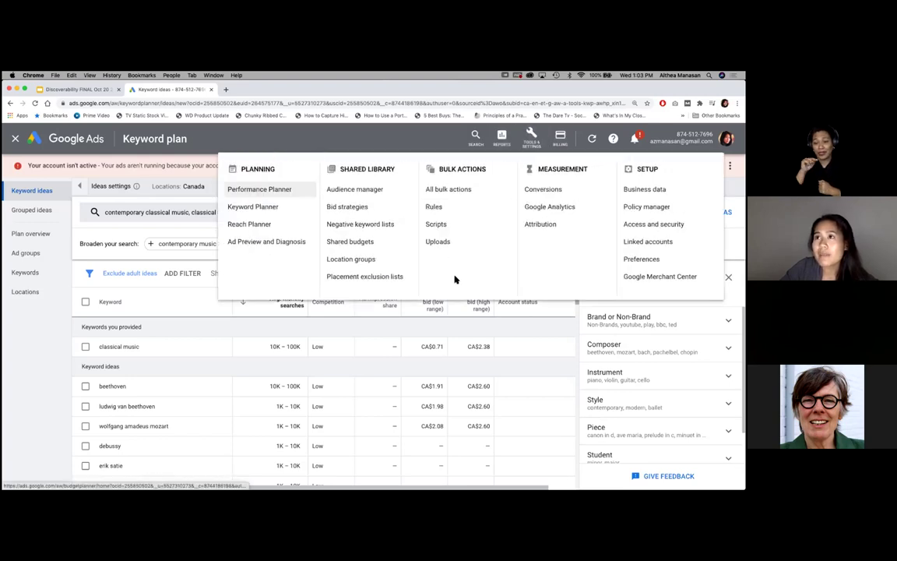
left_click(274, 208)
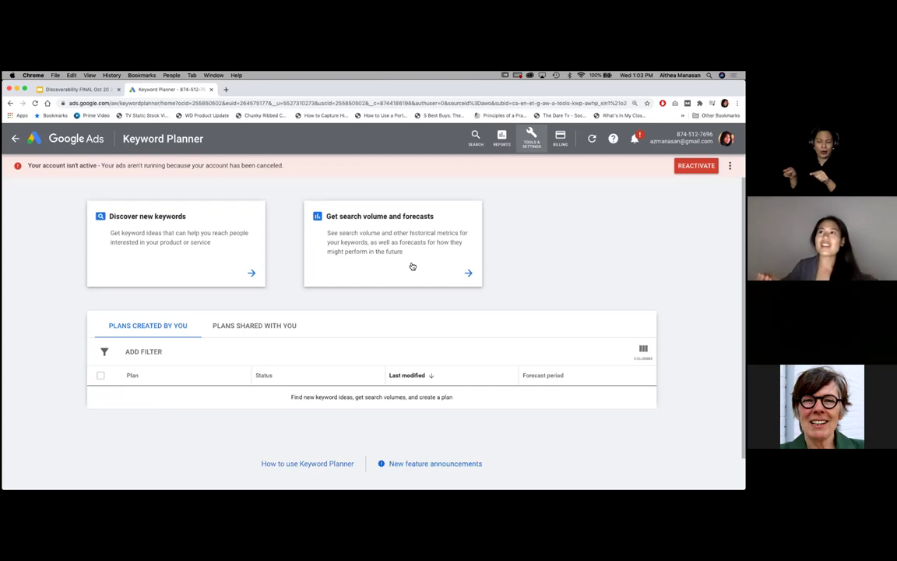
left_click(251, 276)
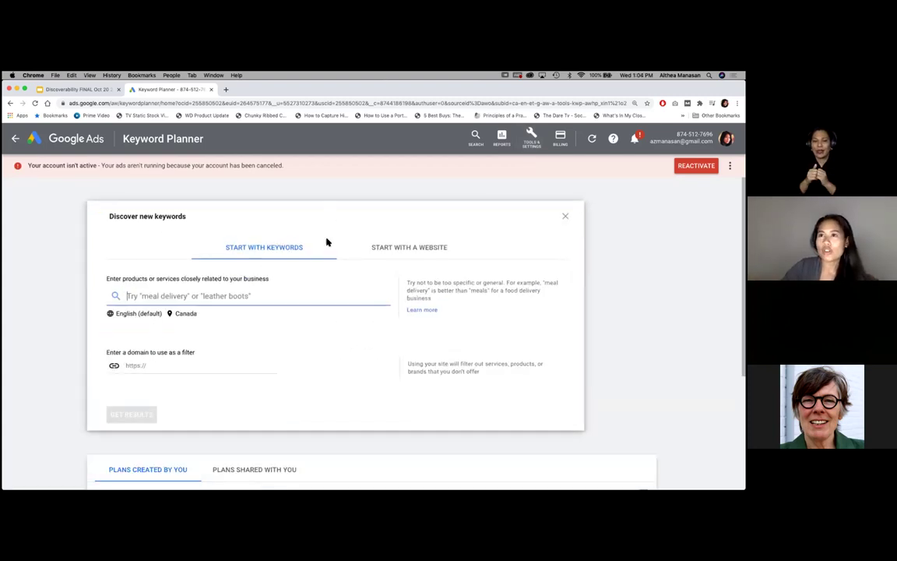
Get keyword ideas using the entire imdb.com website as the source and look through the resulting list
left_click(420, 250)
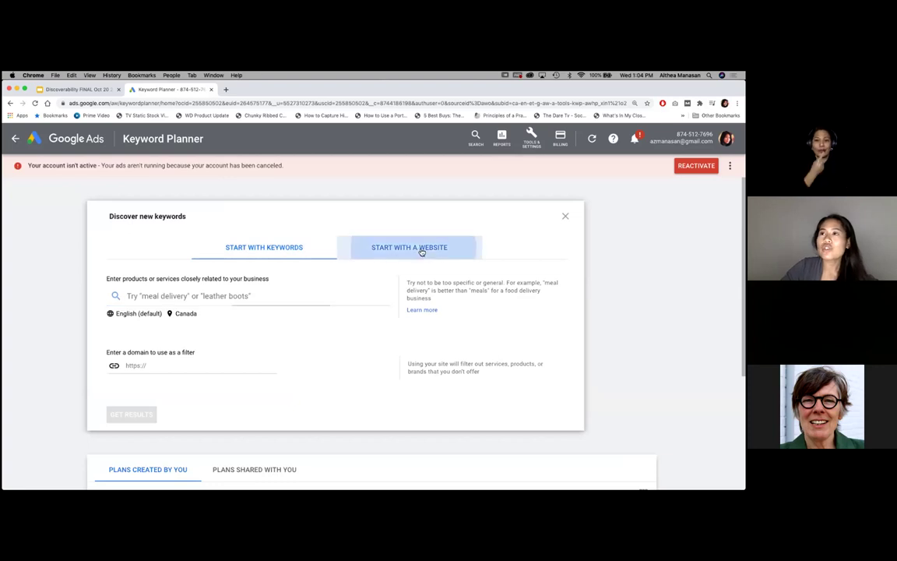
left_click(201, 296)
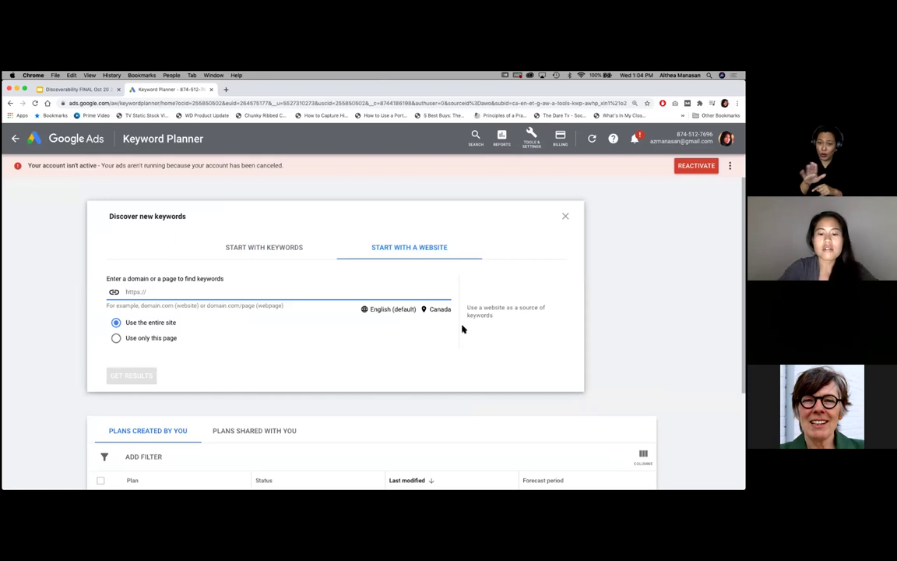
type("imdb")
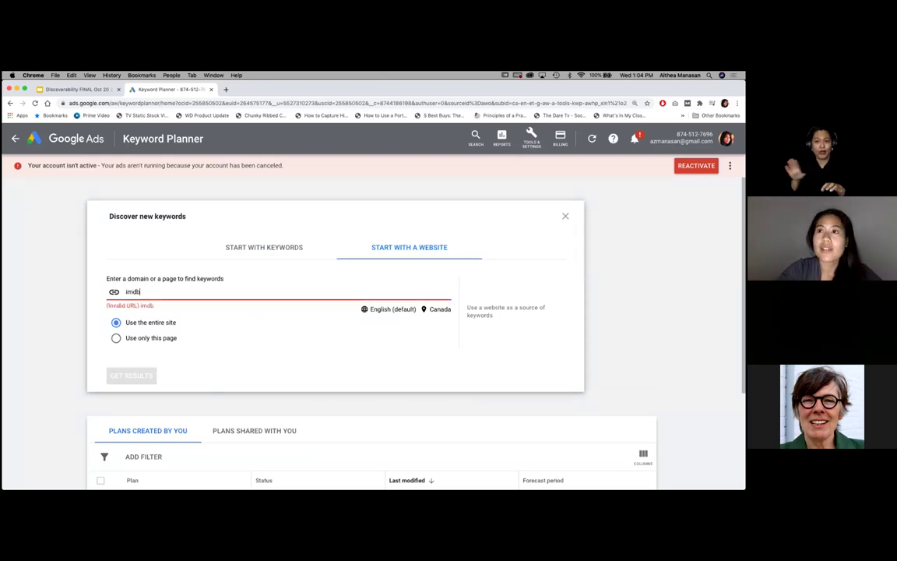
type(".com")
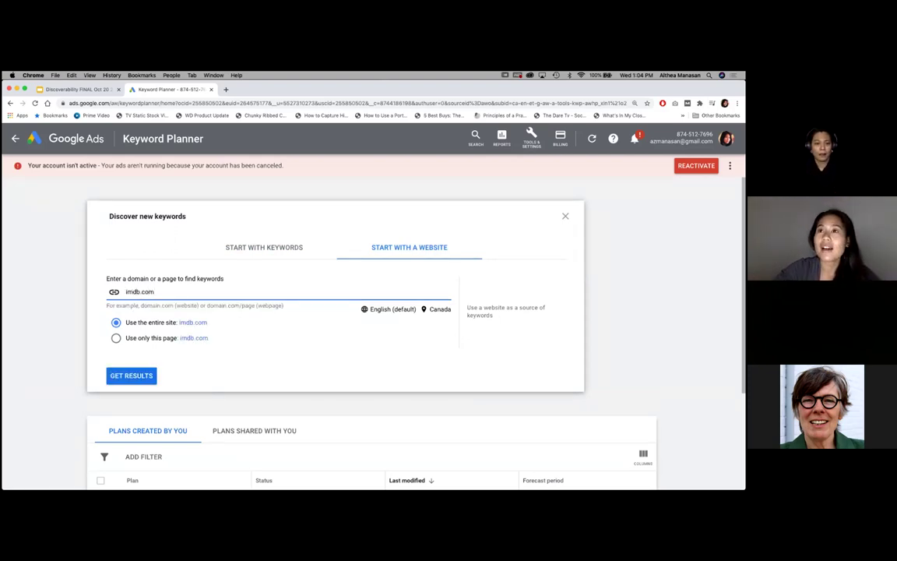
left_click(191, 408)
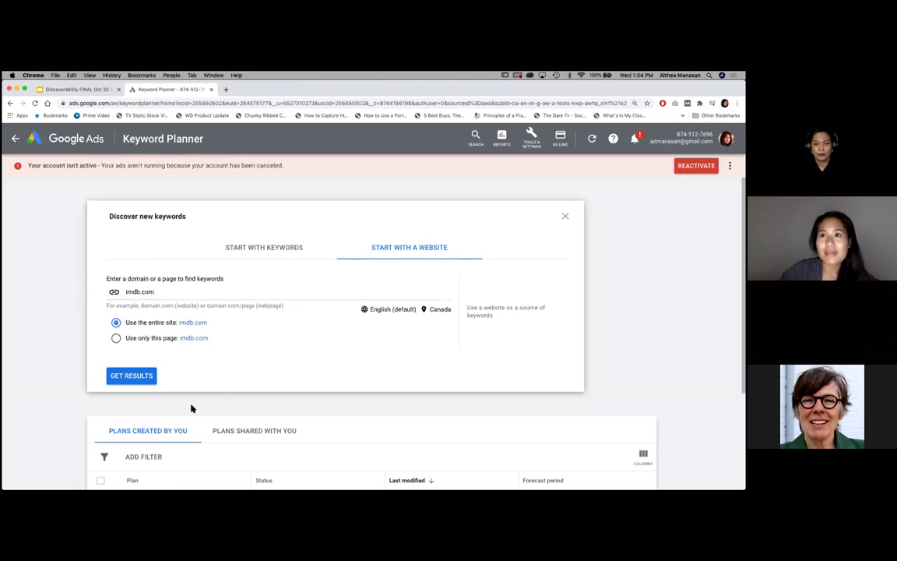
left_click(131, 377)
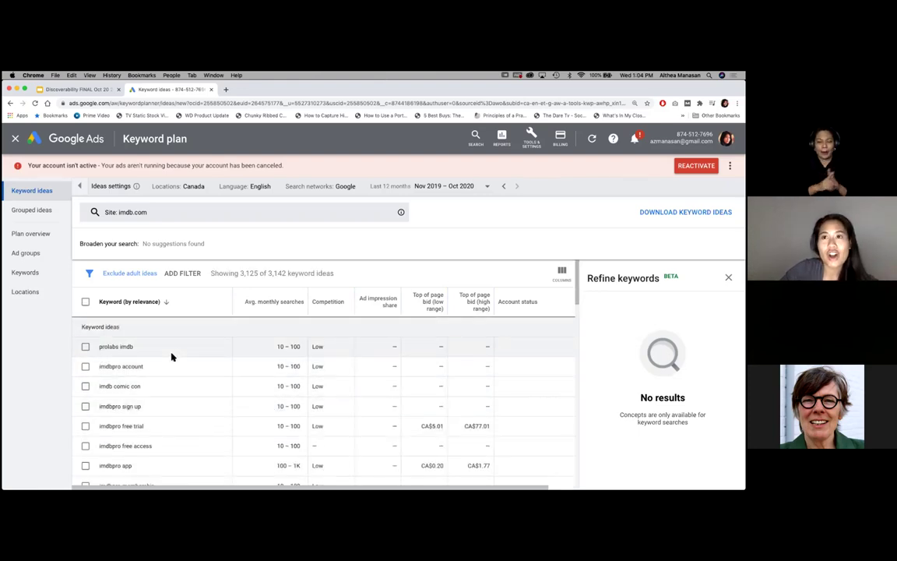
scroll(176, 403, "down", 5)
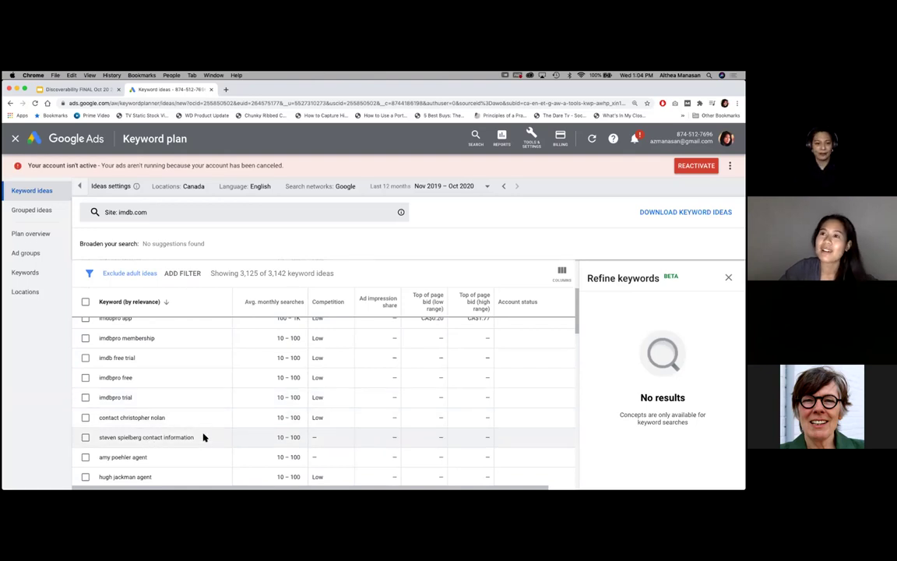
scroll(204, 433, "up", 5)
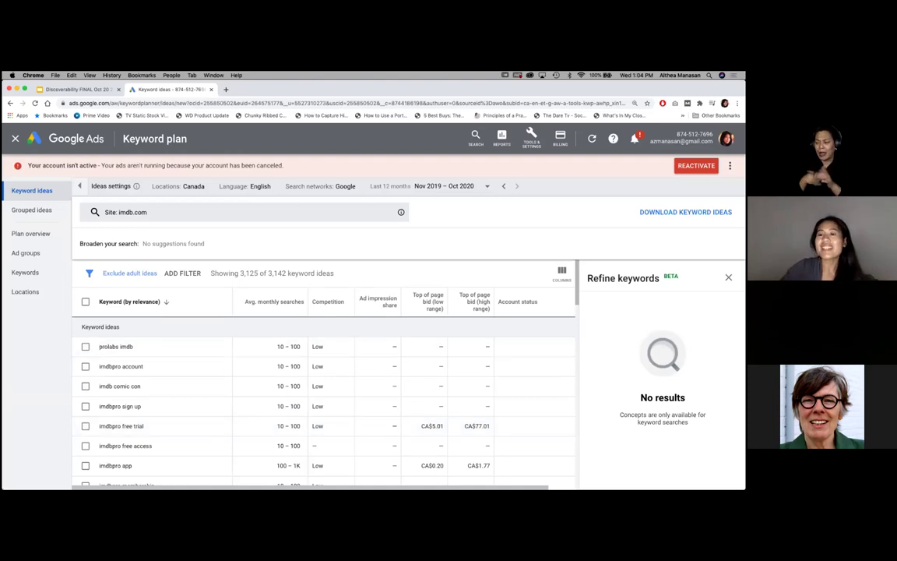
Close the keyword plan, follow the presentation's Moz Keyword Explorer link, and log in with the saved credentials to open Keyword Explorer
left_click(86, 89)
left_click(210, 90)
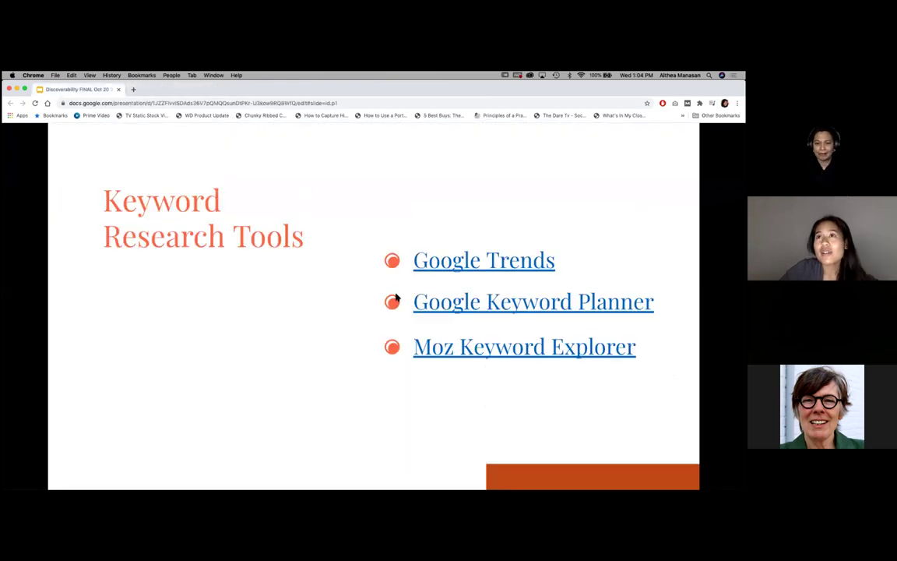
left_click(484, 356)
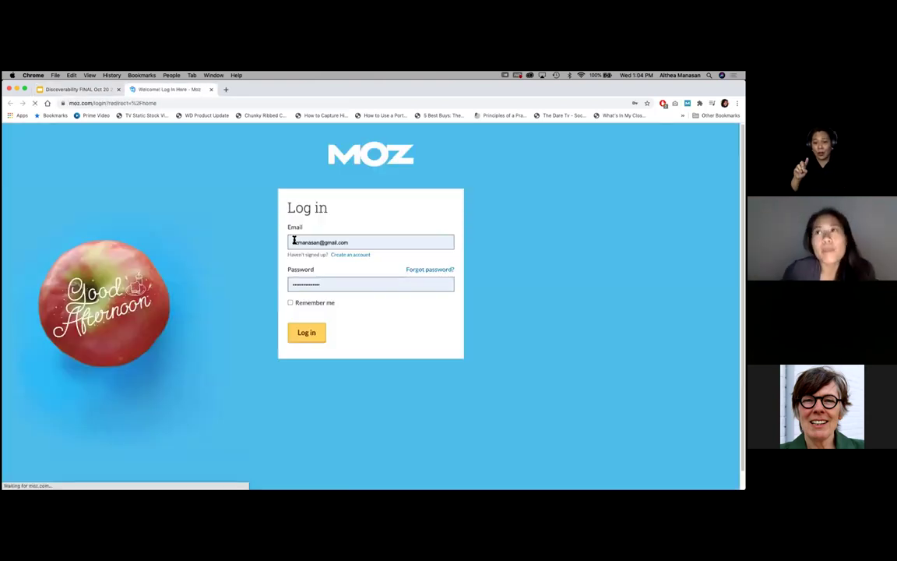
left_click(307, 333)
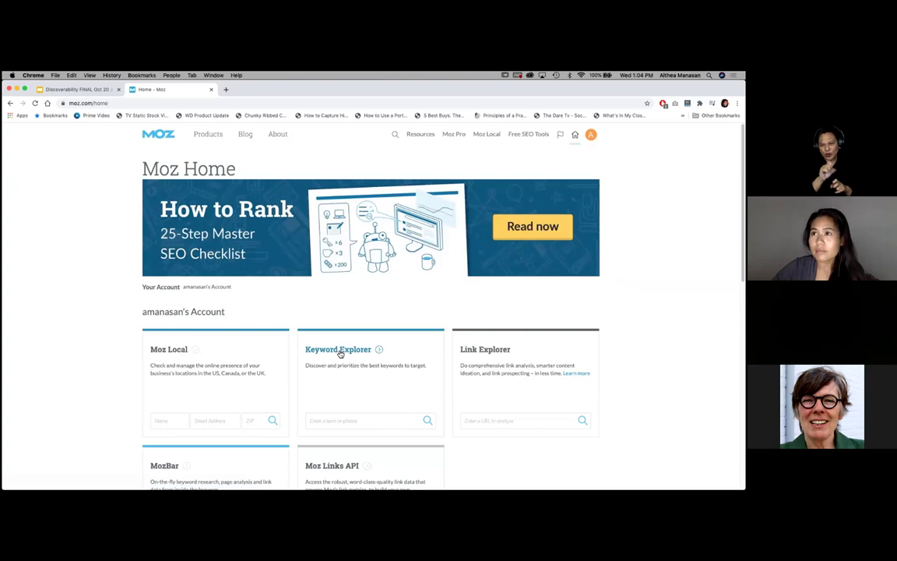
left_click(346, 351)
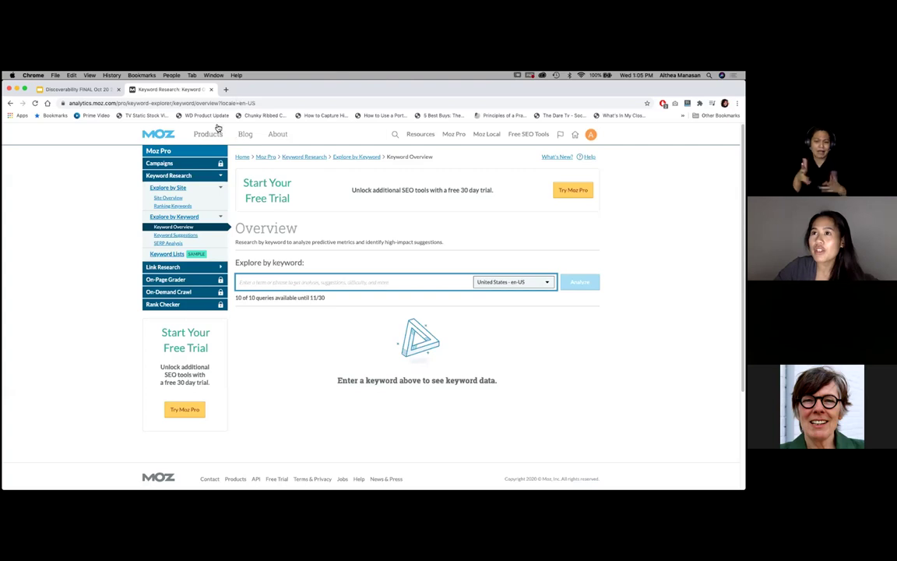
Analyze the keyword "contemporary classical music" and examine its volume, difficulty, keyword suggestions and SERP analysis
type("contempo")
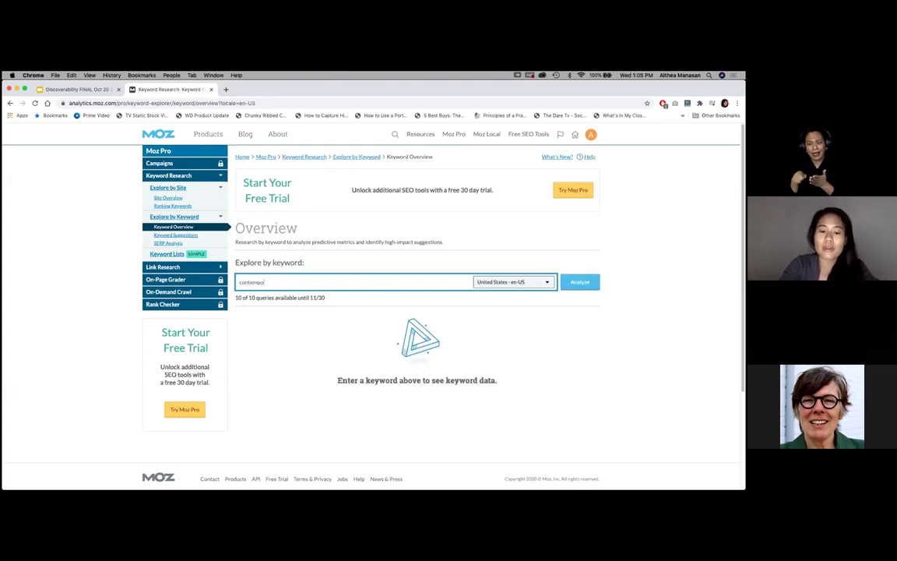
type("rar")
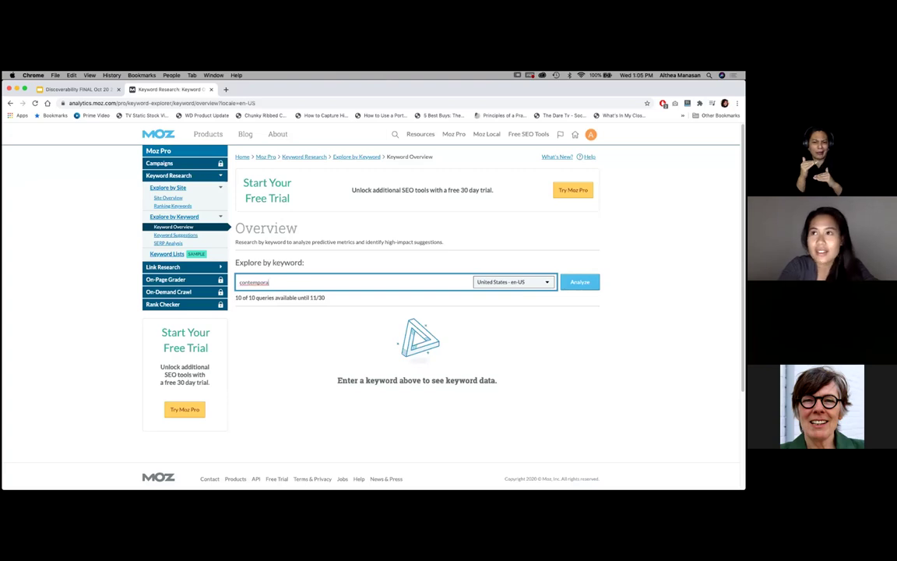
type("y classical music")
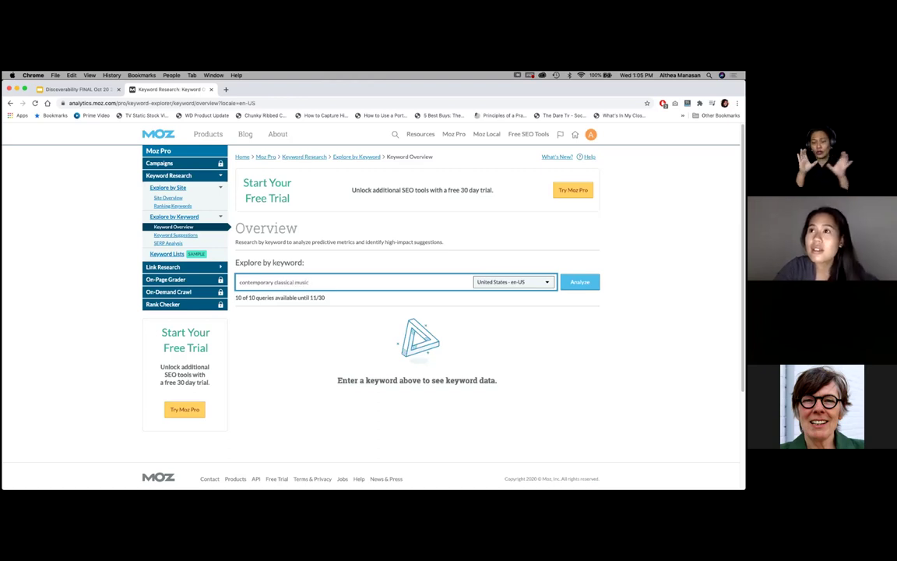
key("Return")
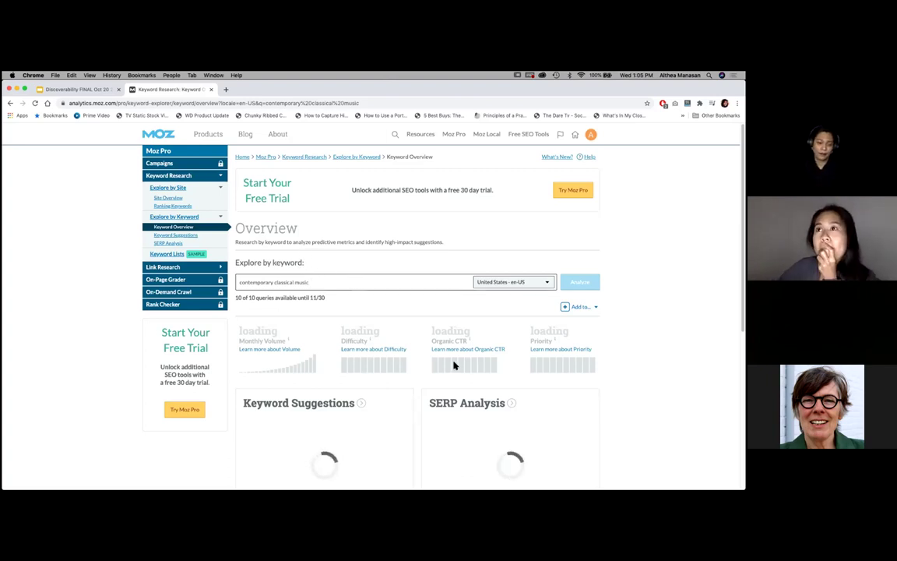
scroll(559, 407, "down", 2)
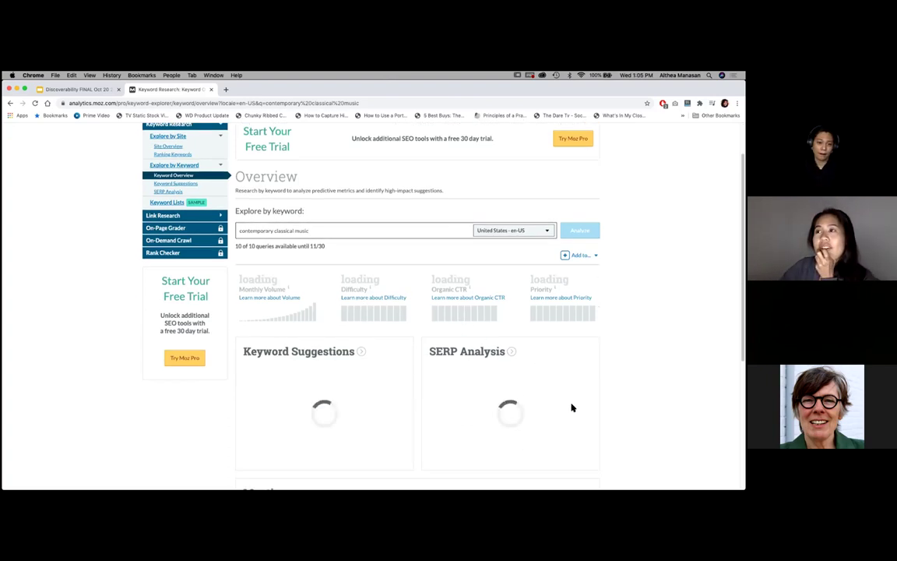
scroll(572, 408, "up", 1)
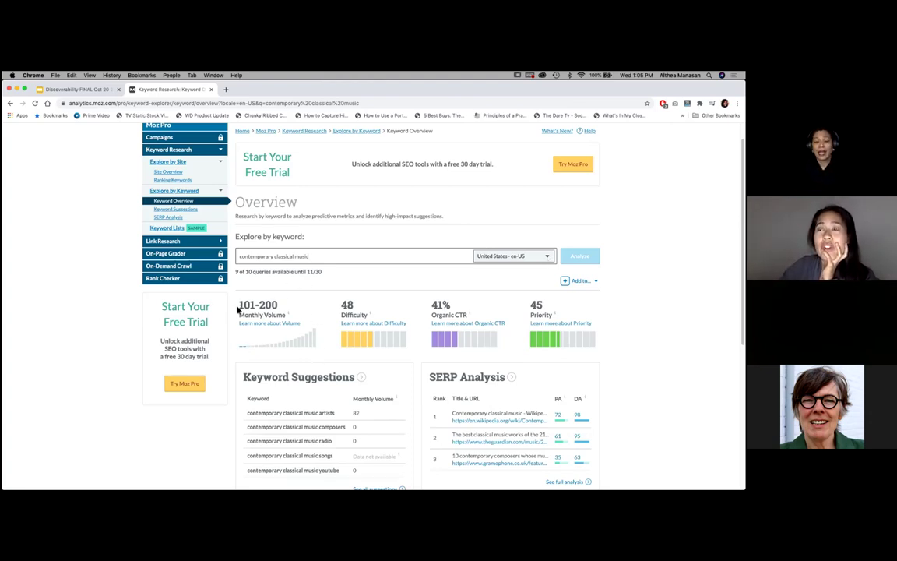
scroll(312, 352, "down", 2)
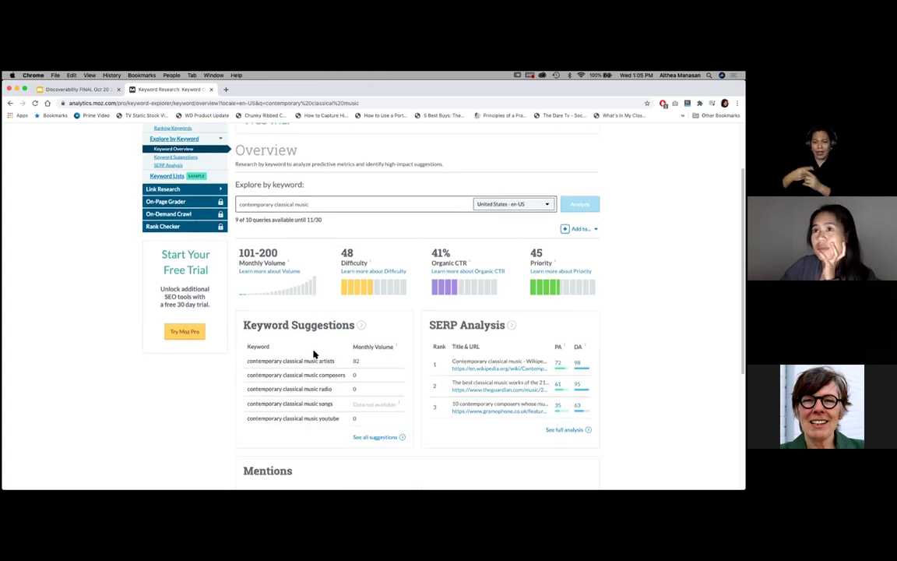
scroll(398, 296, "up", 2)
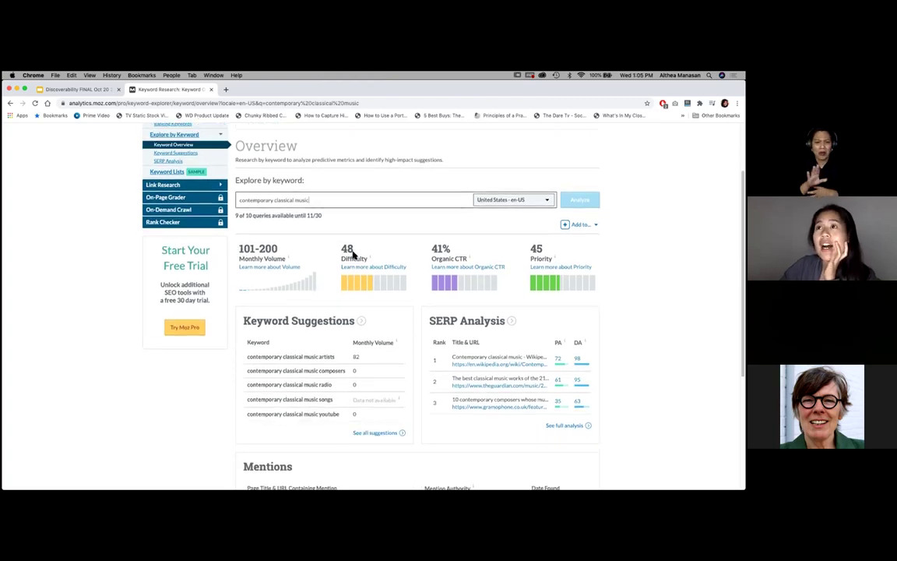
scroll(390, 296, "up", 3)
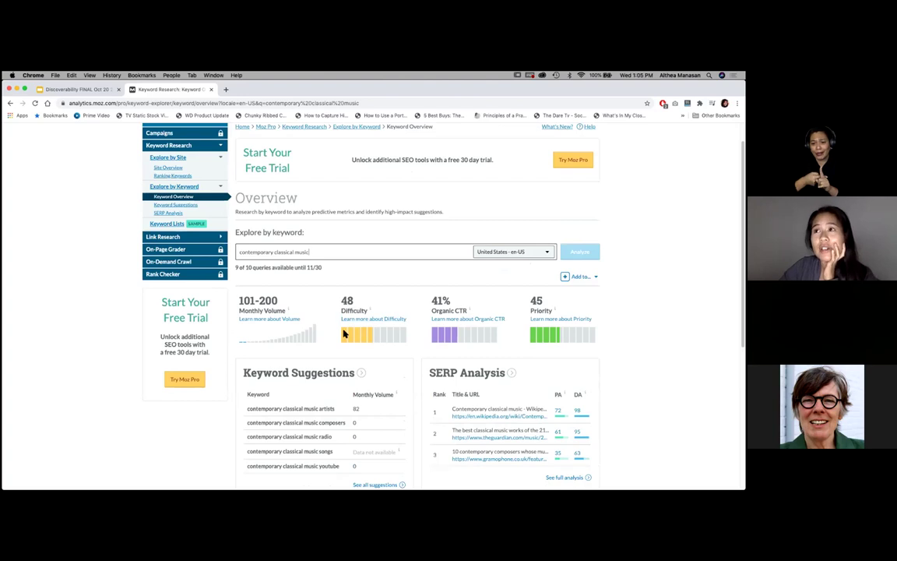